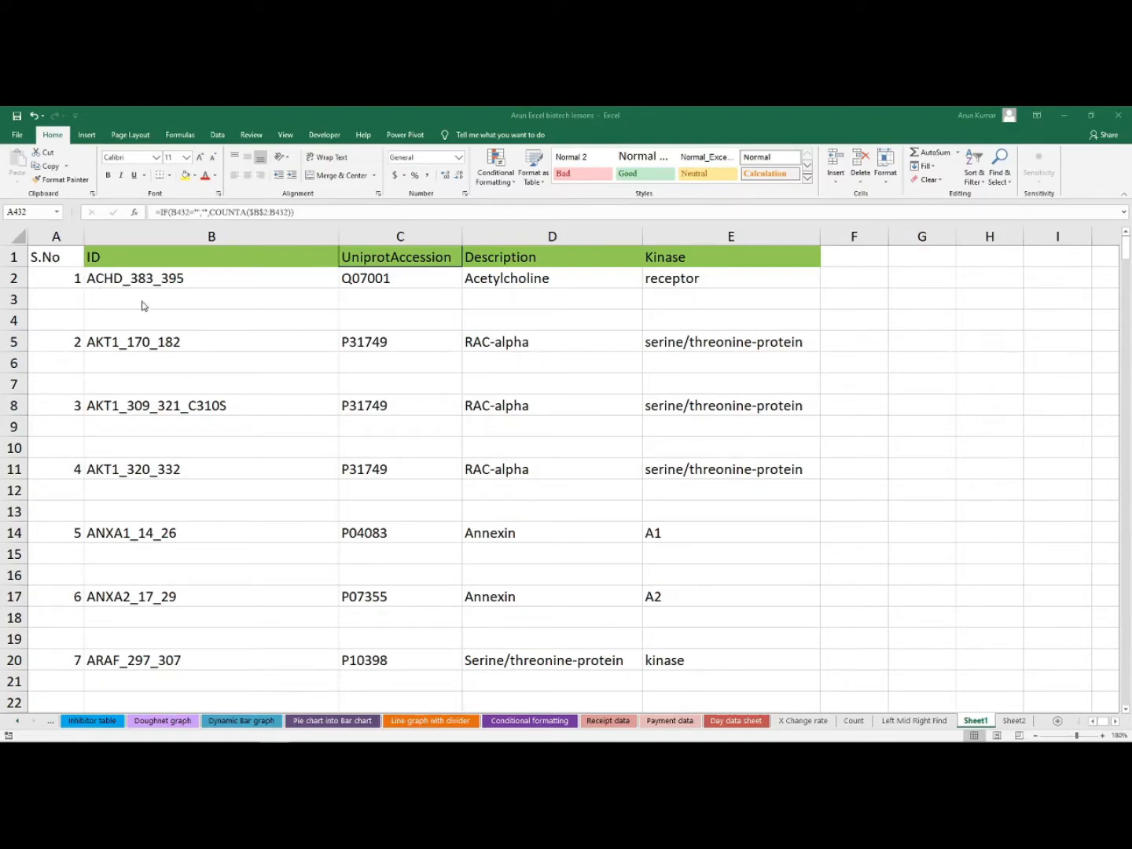
left_click(65, 296)
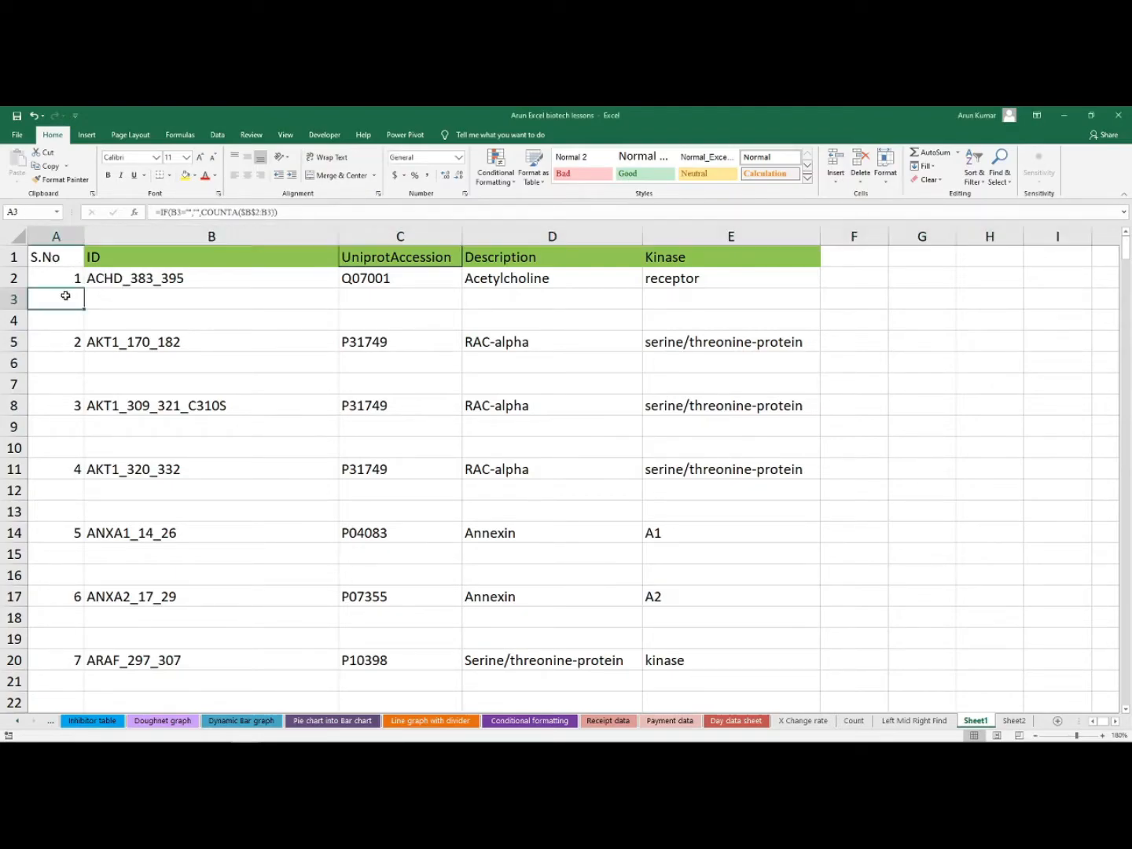
left_click_drag(66, 295, 804, 320)
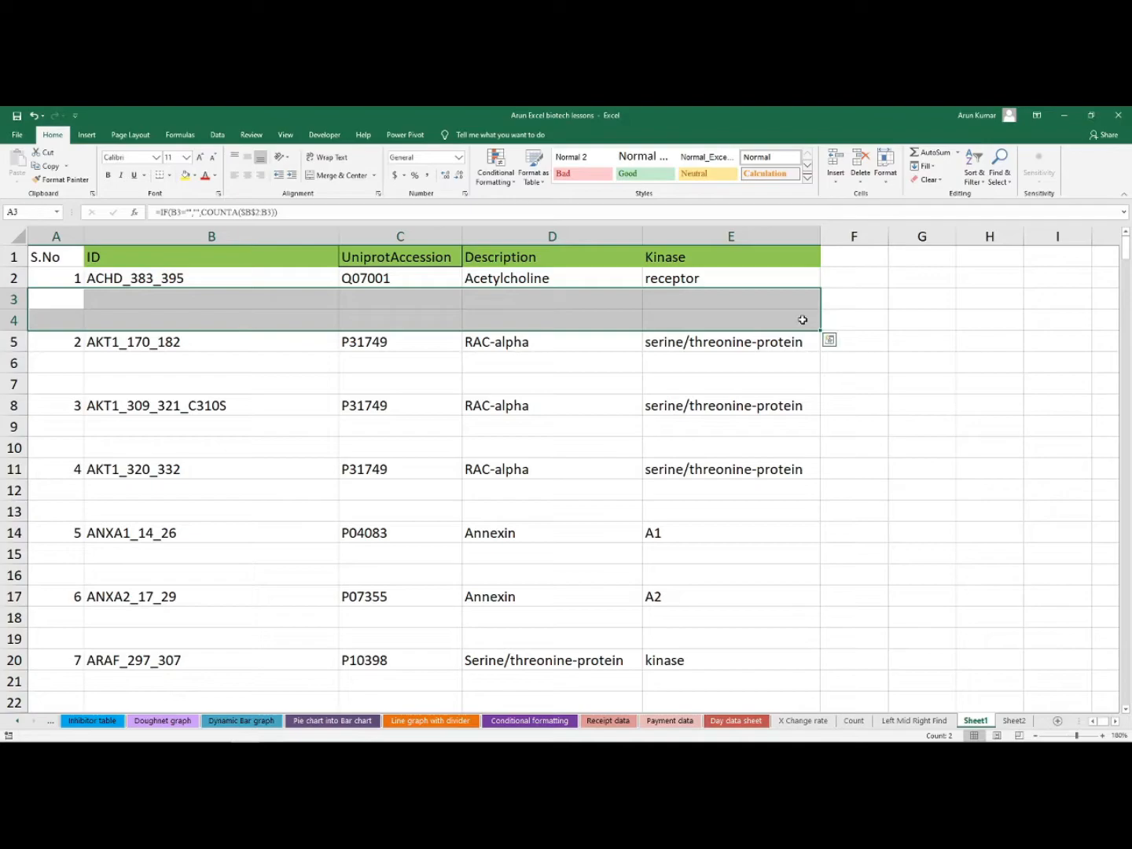
left_click_drag(72, 279, 61, 709)
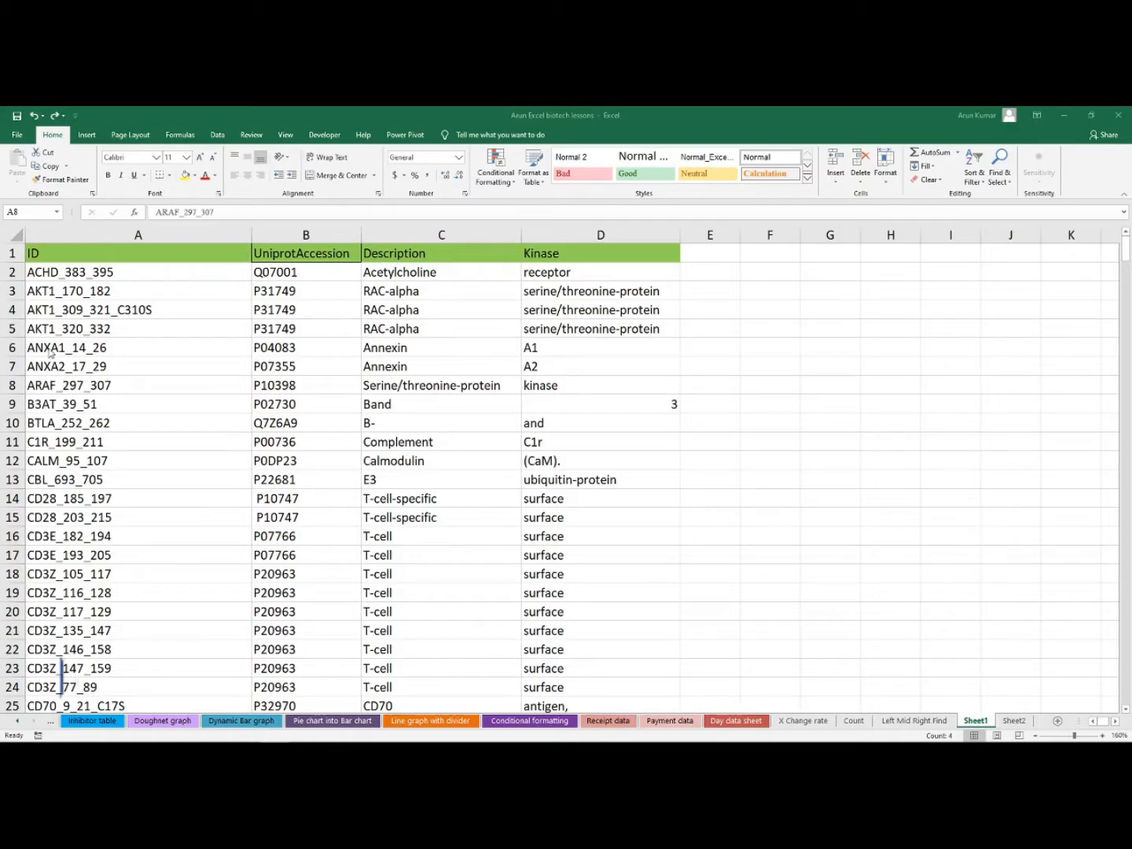
Try inserting two blank rows above the AKT1_320_332 record, and undo both insertions.
key("shift+space")
right_click(11, 329)
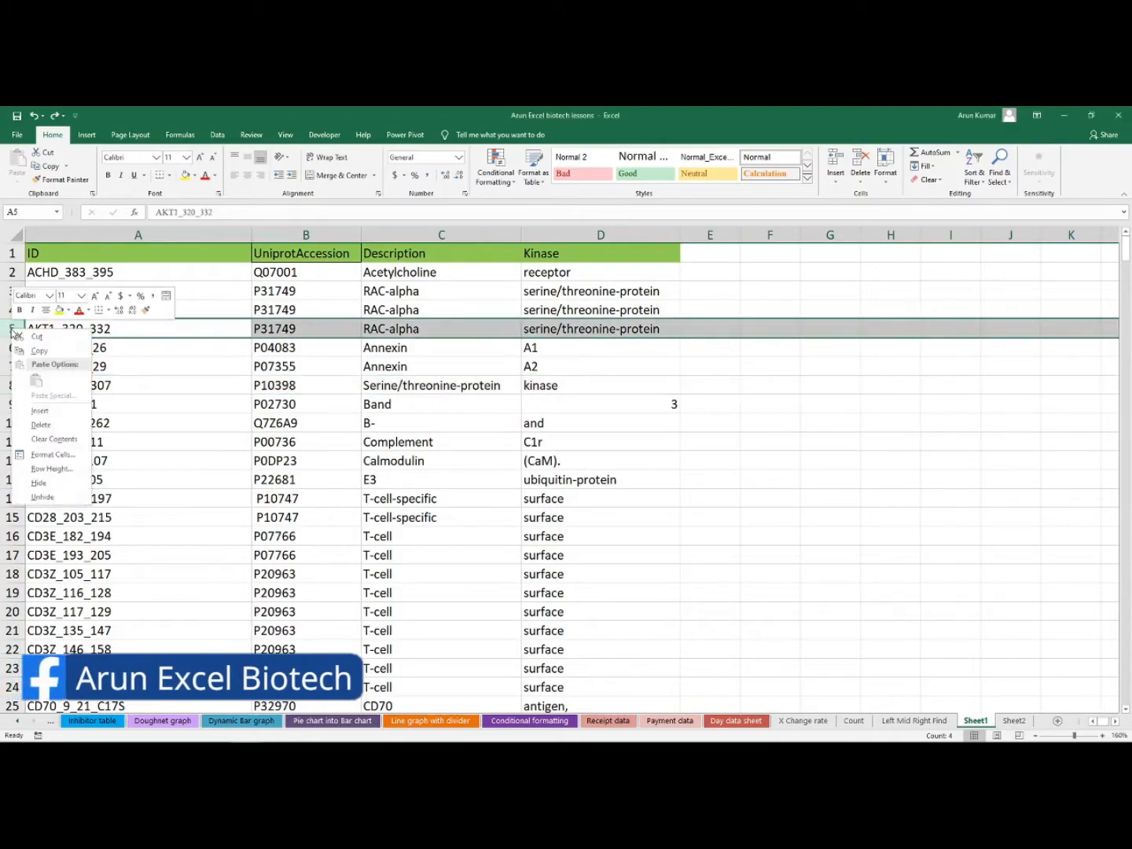
left_click(38, 411)
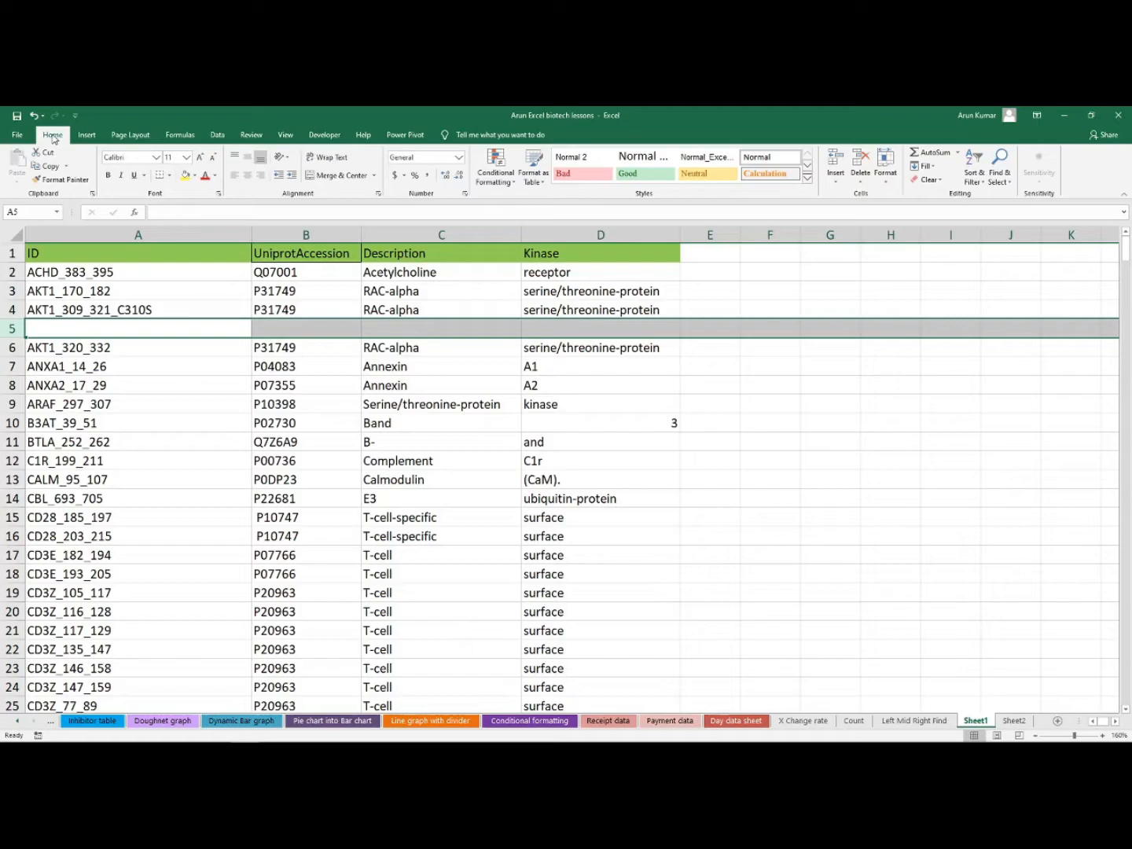
left_click(833, 179)
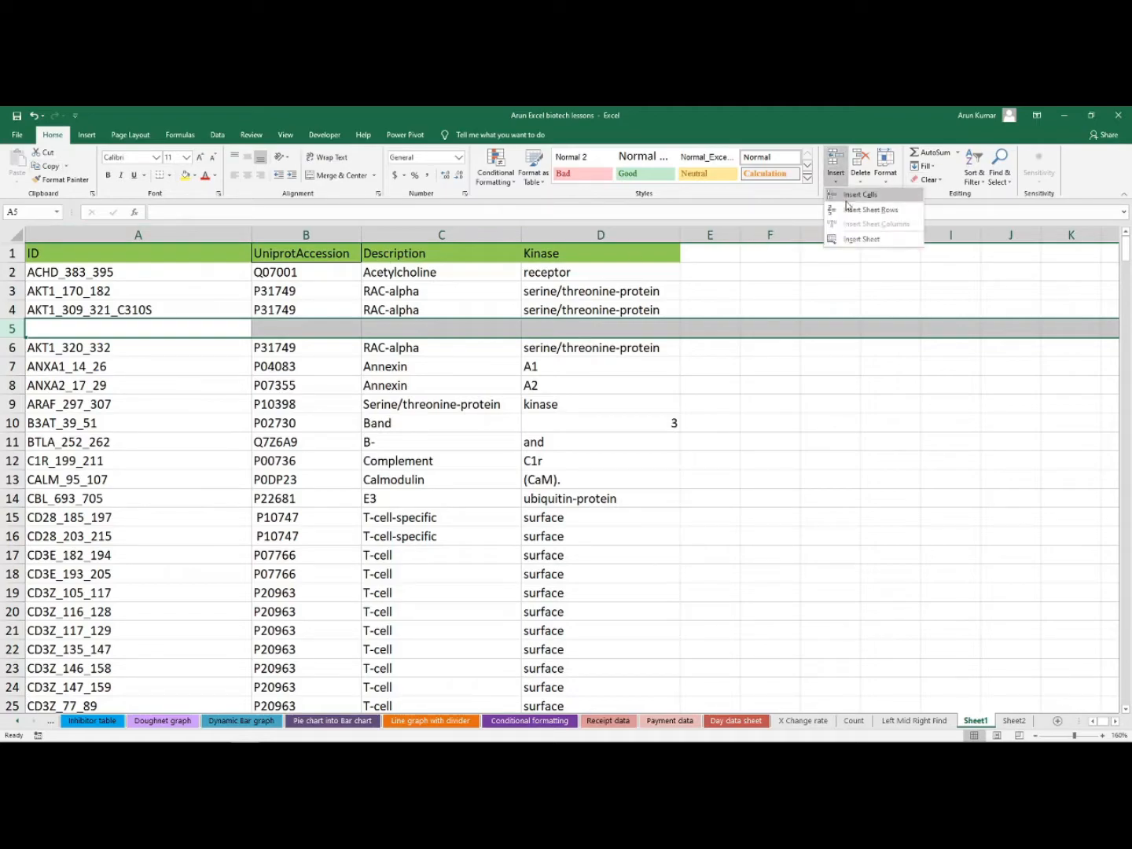
left_click(857, 210)
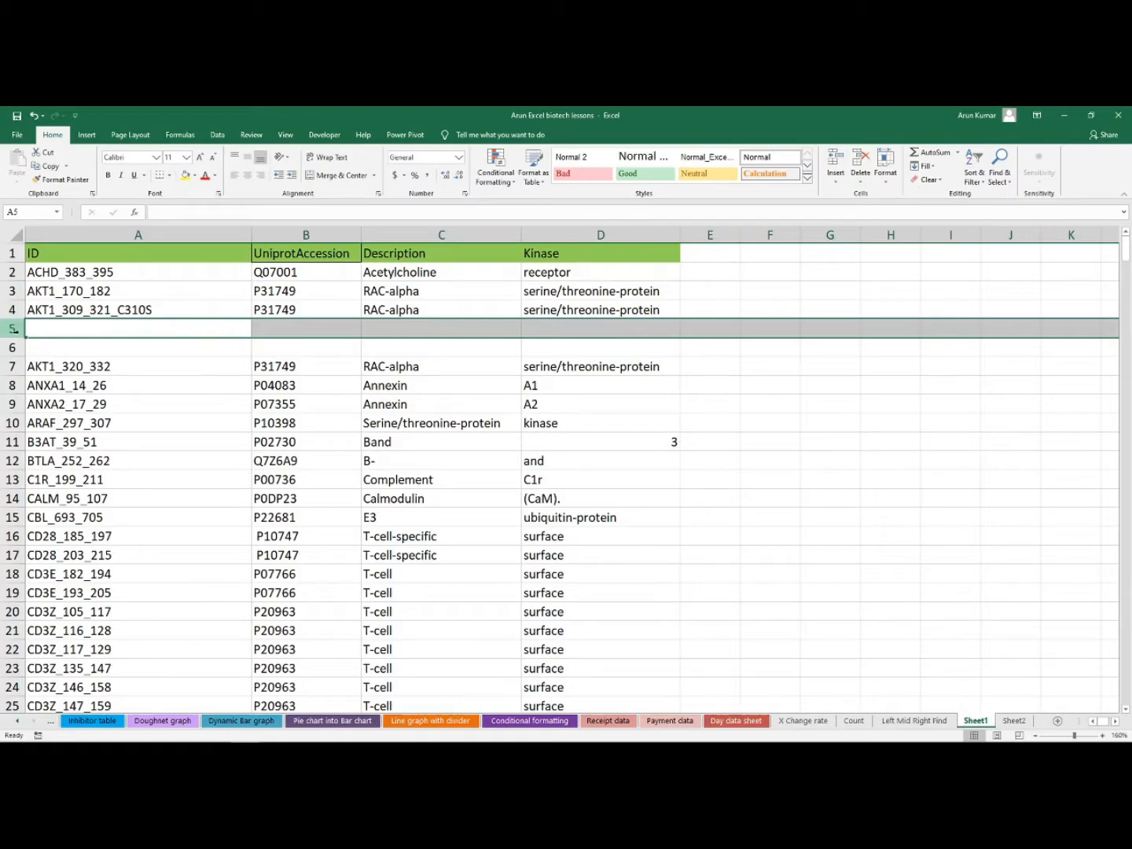
left_click_drag(15, 329, 16, 347)
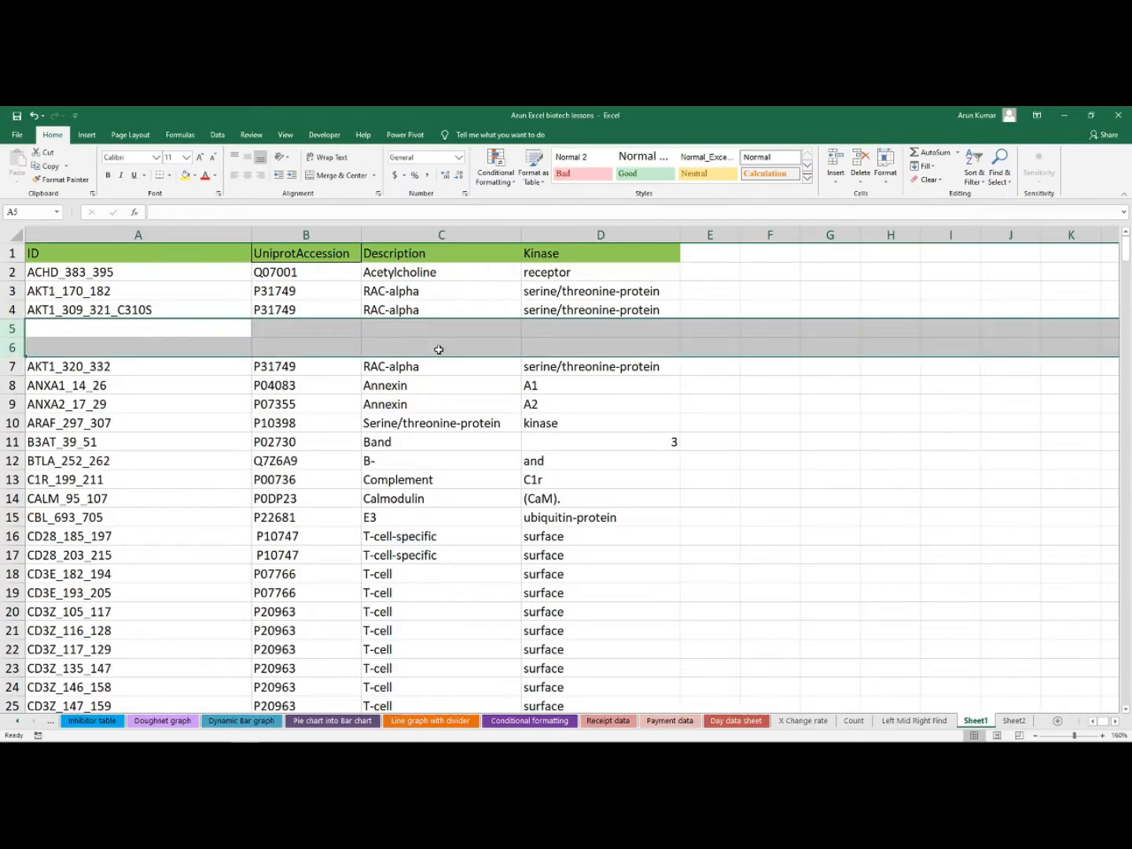
left_click(37, 116)
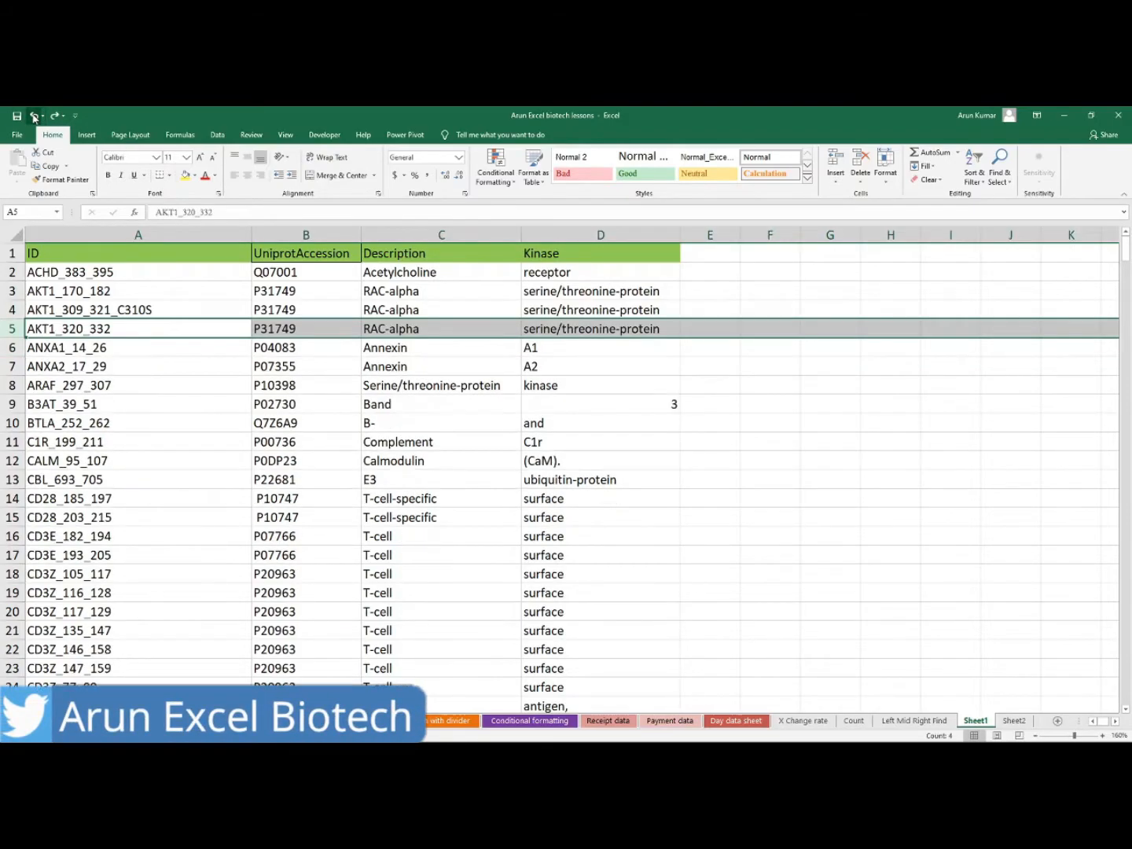
Insert a new blank column before the ID column and widen it.
left_click(83, 257)
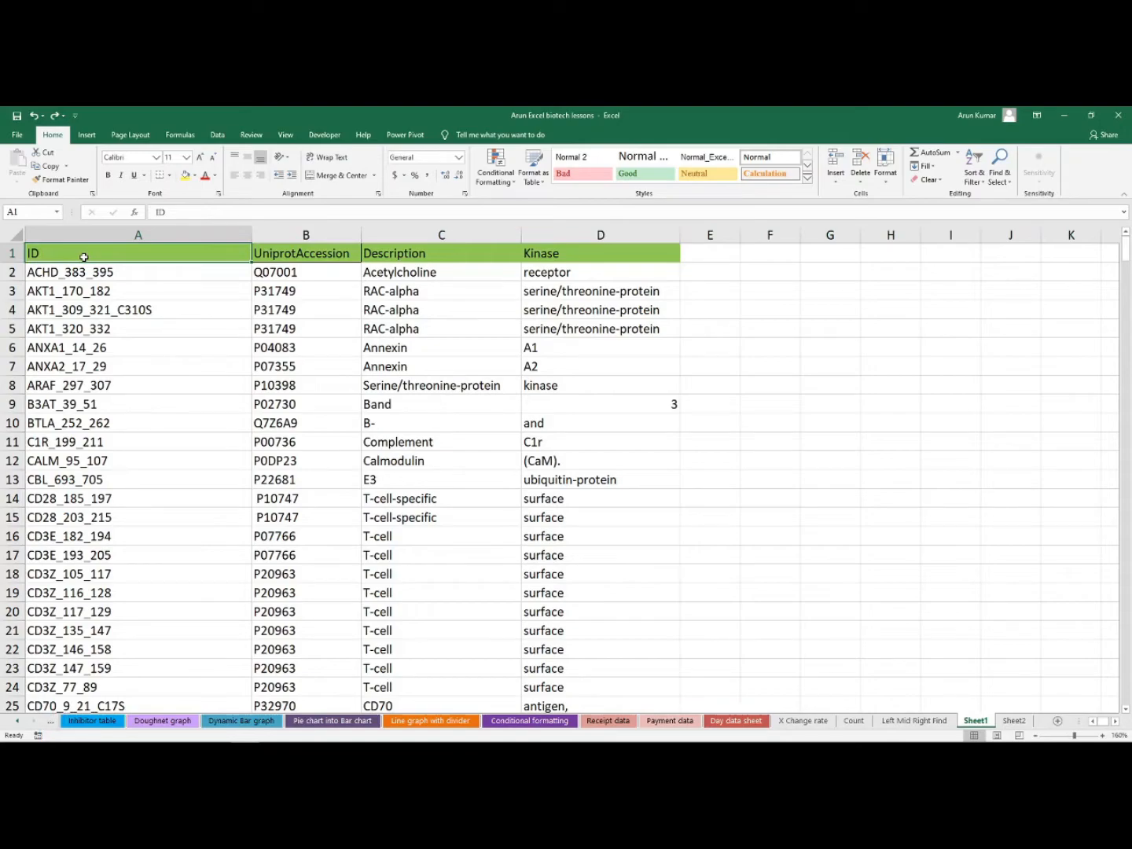
key("ctrl+shift+Down")
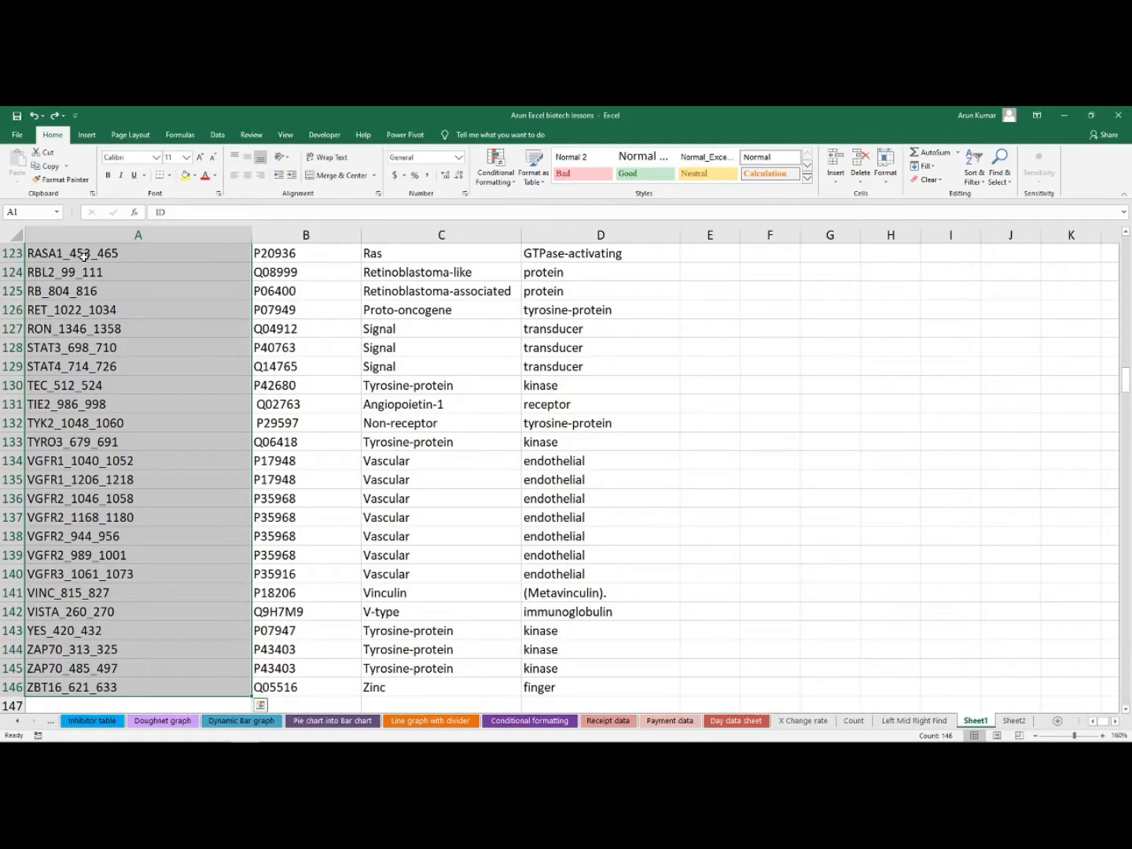
scroll(83, 257, "up", 20)
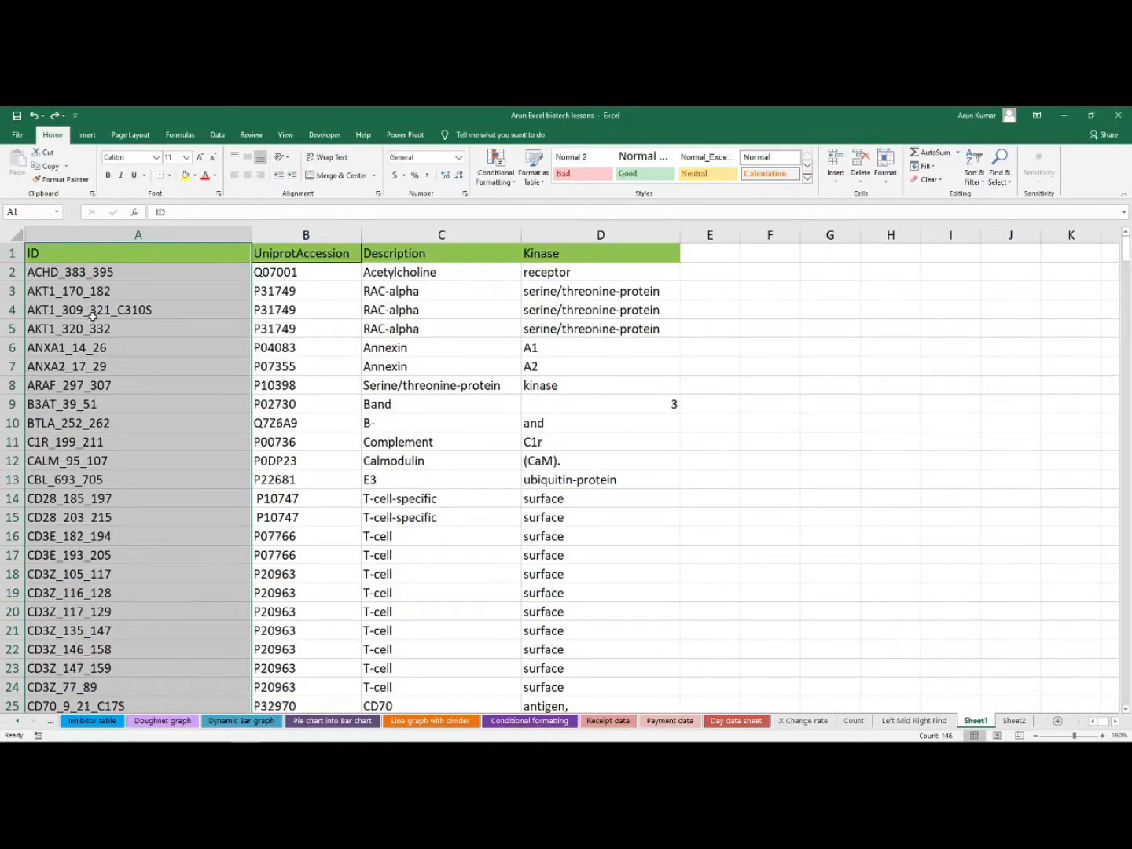
left_click(104, 263)
left_click(108, 236)
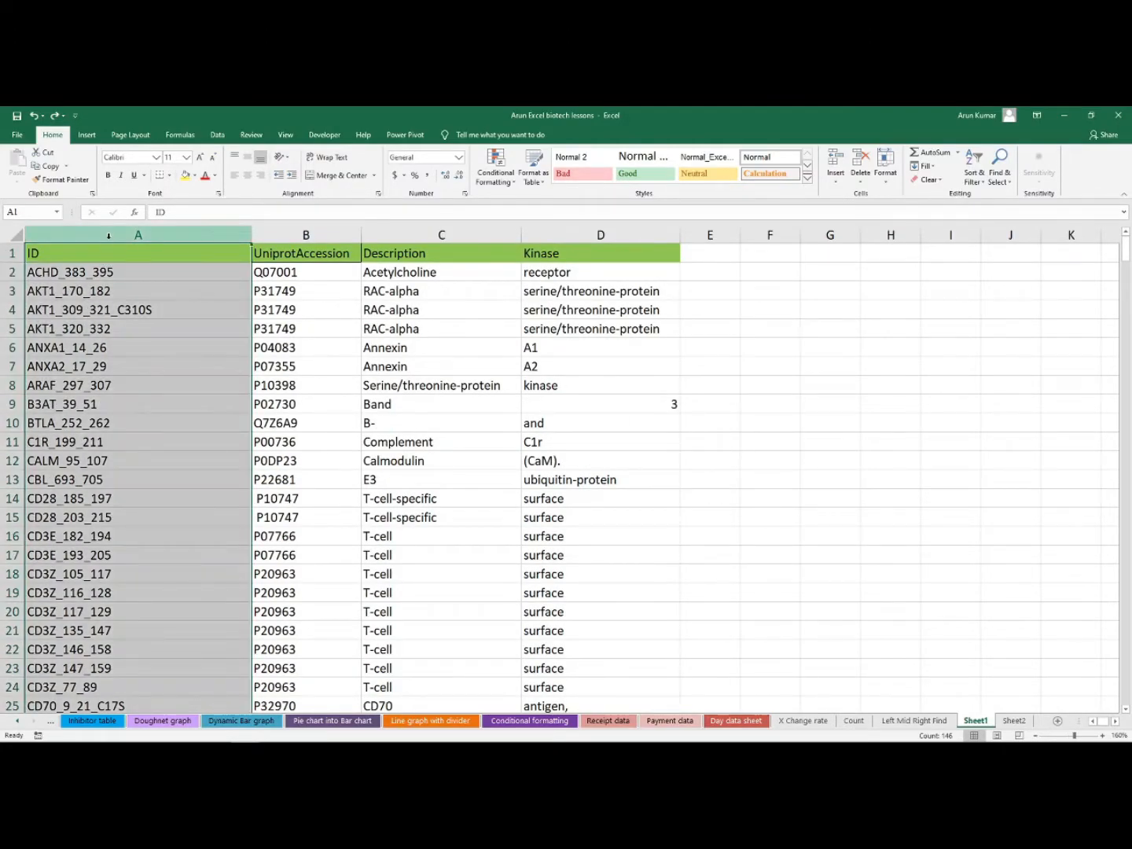
right_click(109, 236)
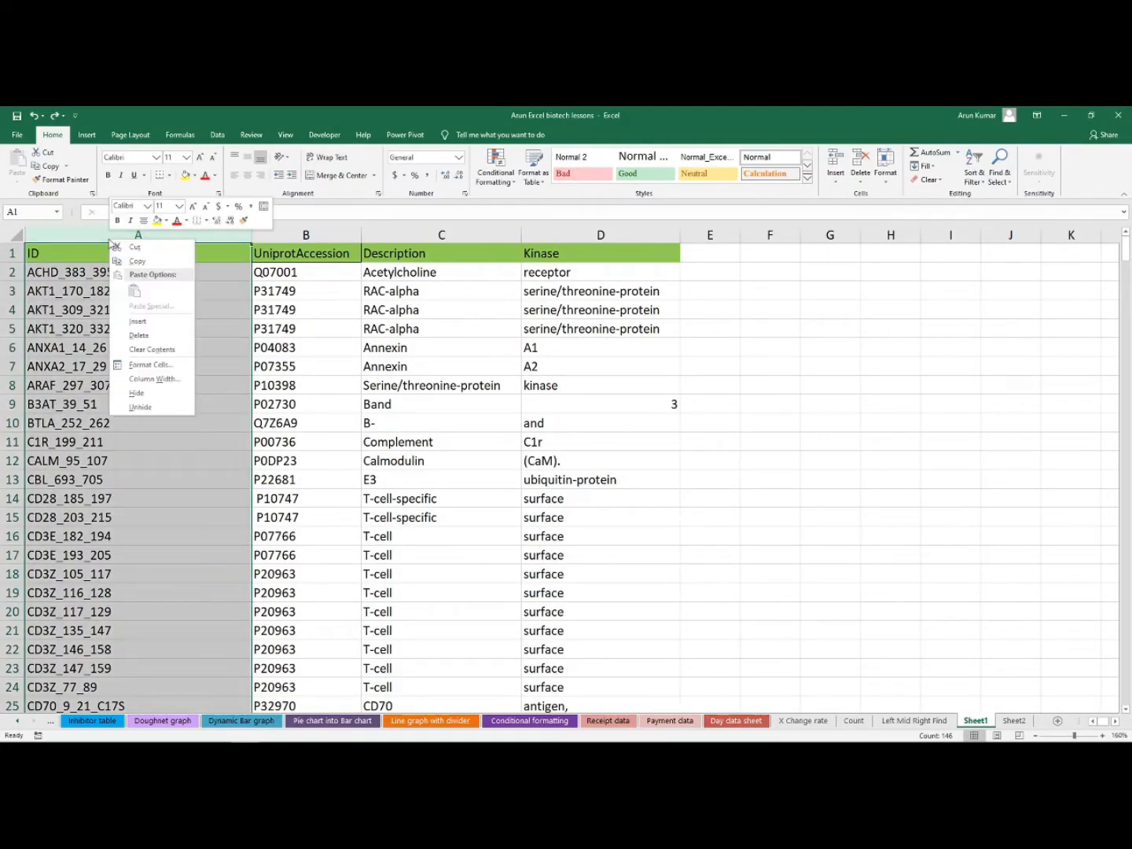
left_click(138, 322)
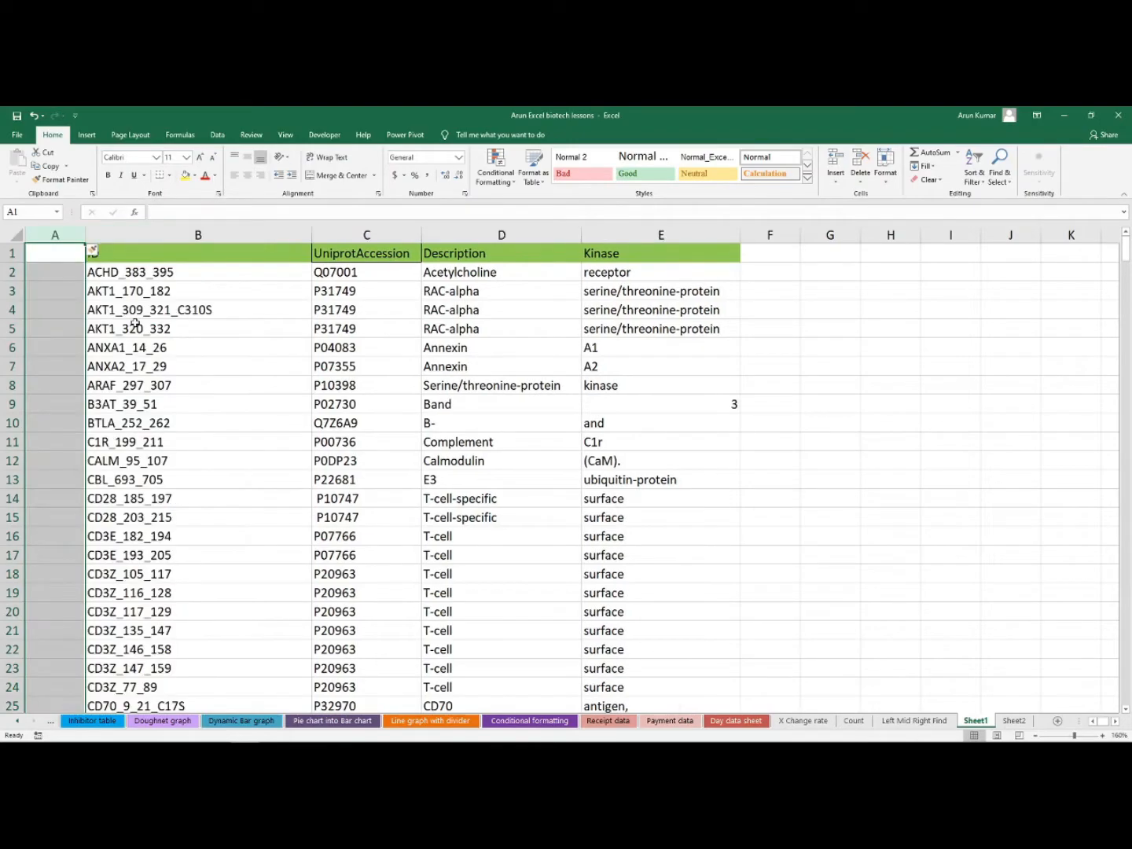
left_click_drag(85, 235, 154, 237)
Enter the header "S.No." in cell A1 of the new column.
left_click(62, 254)
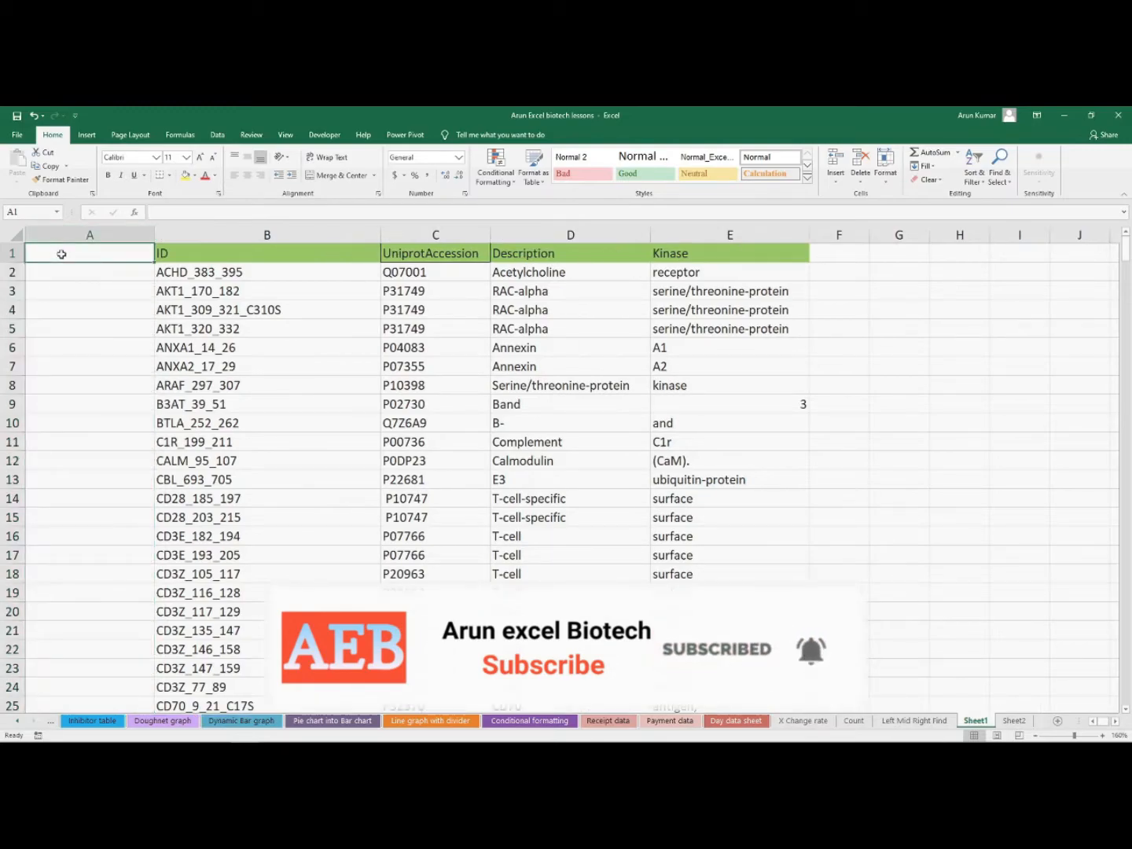
type("So")
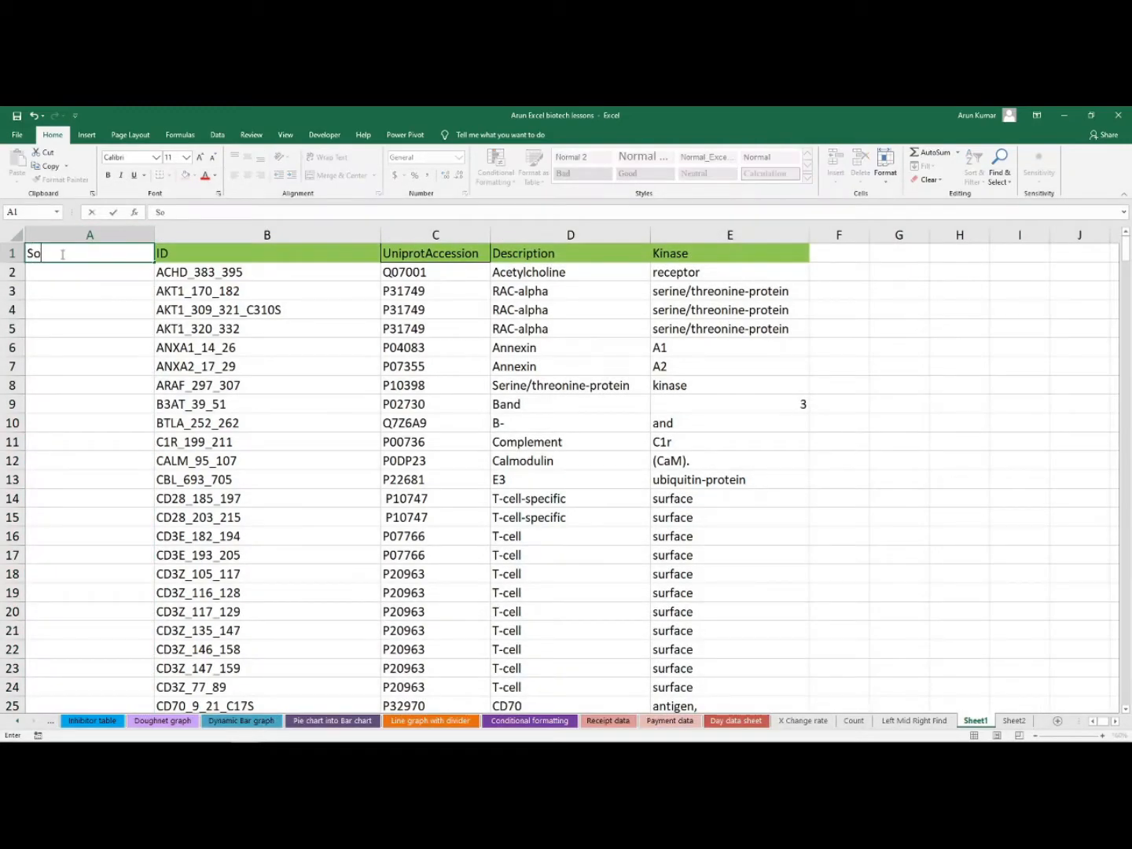
key("BackSpace")
type(".No.")
key("Return")
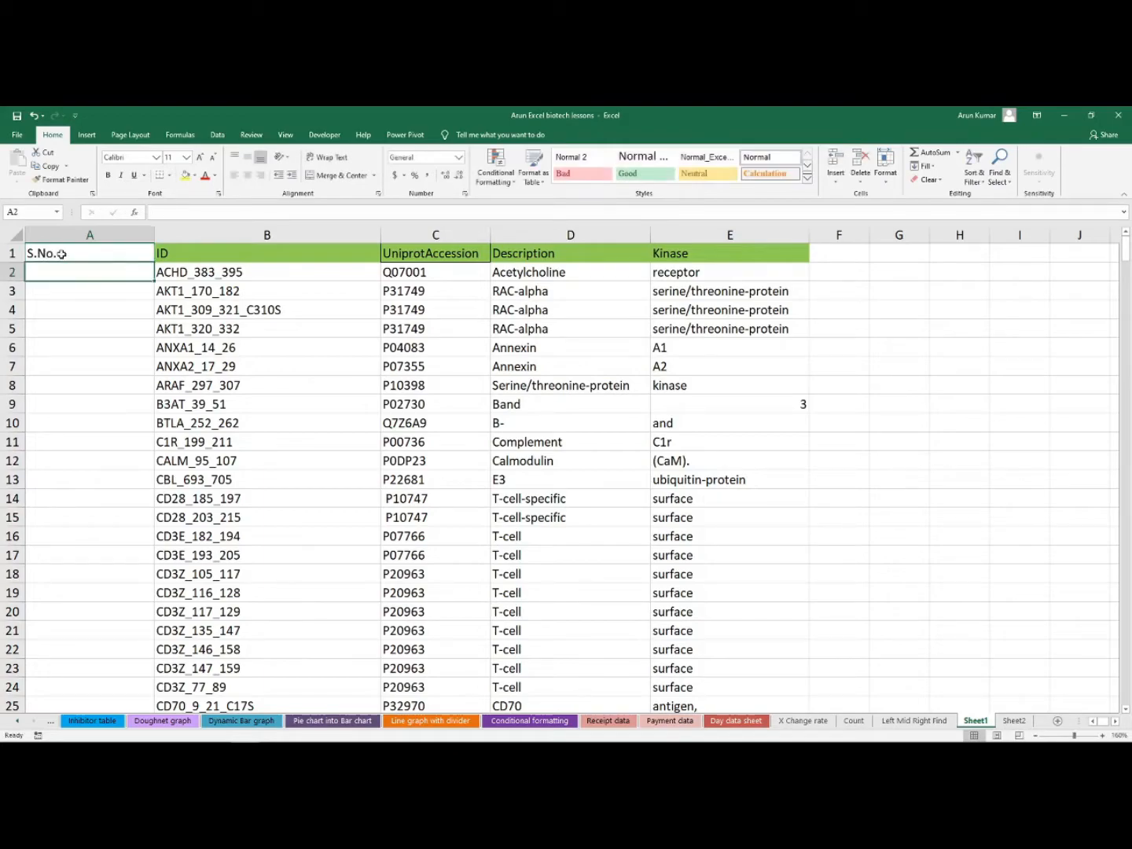
Enter 1, 2 and 3 in A2:A4 and fill the number series down to the table's last record.
type("1")
key("Return")
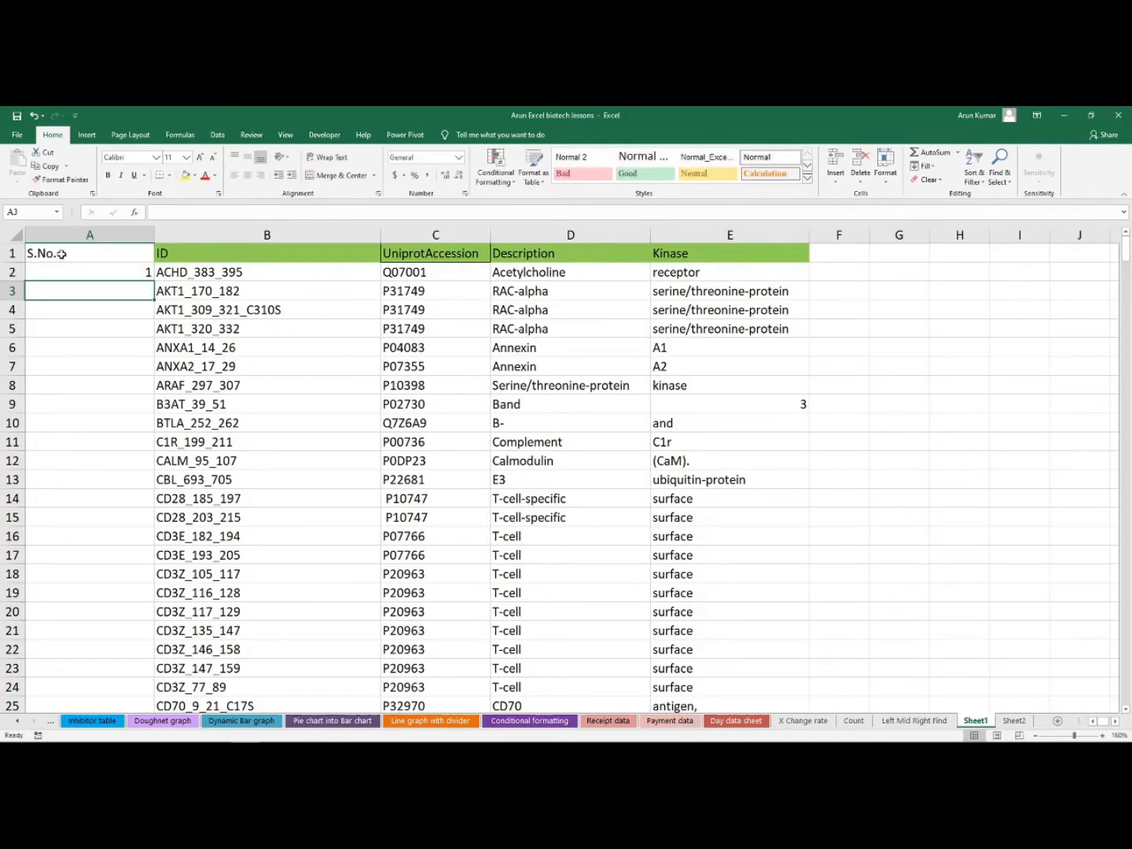
type("2")
key("Return")
type("3")
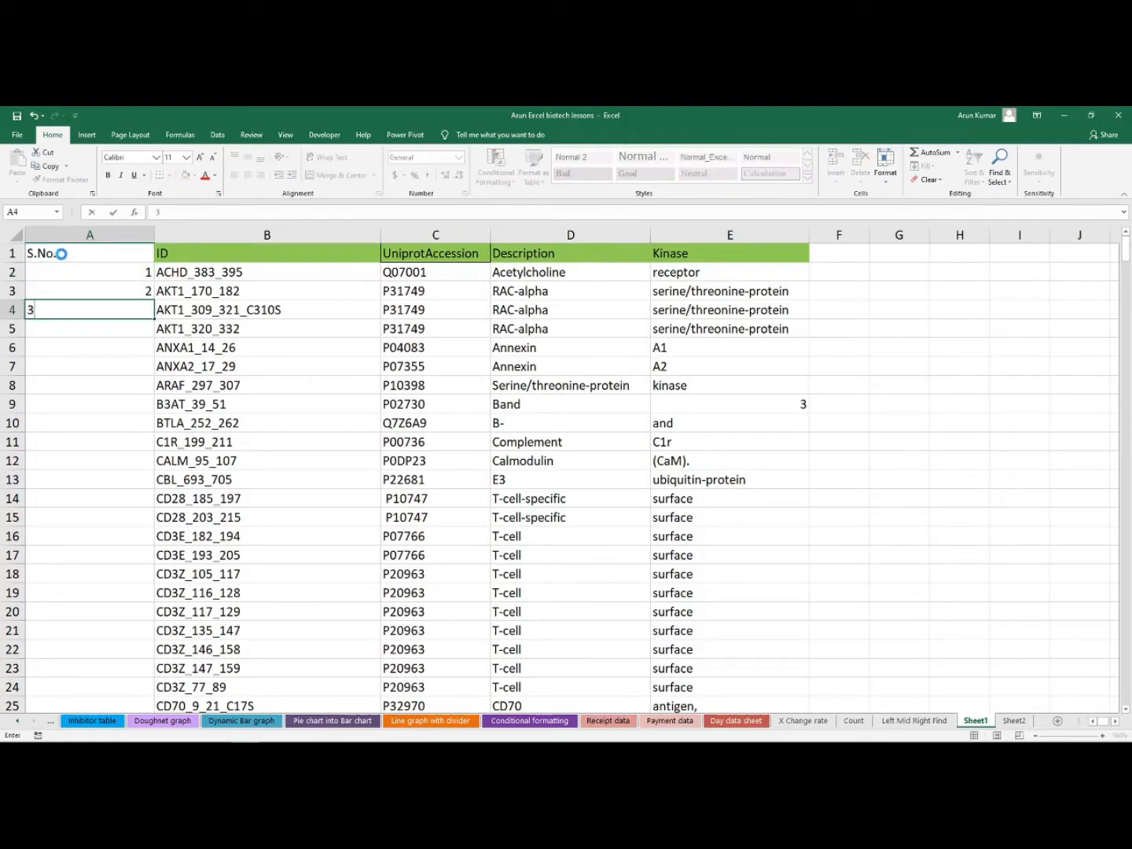
key("Up")
key("Up")
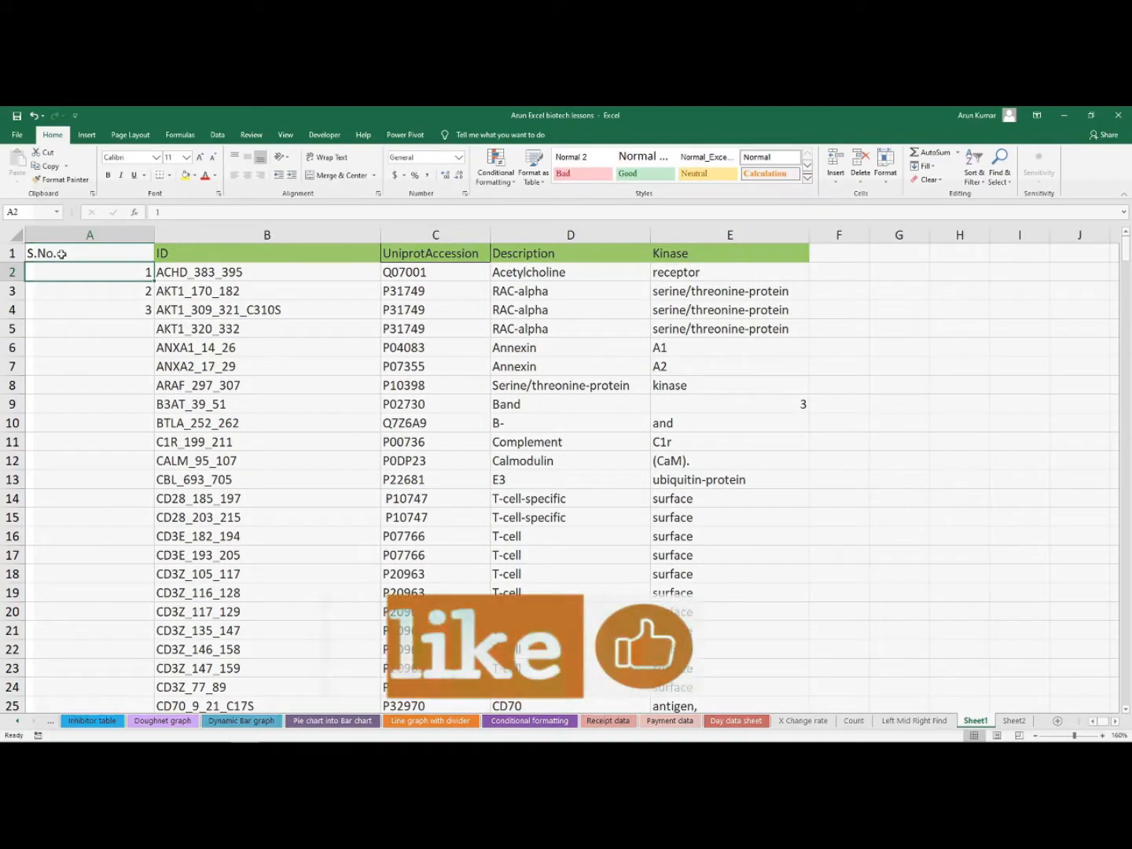
left_click_drag(145, 273, 143, 301)
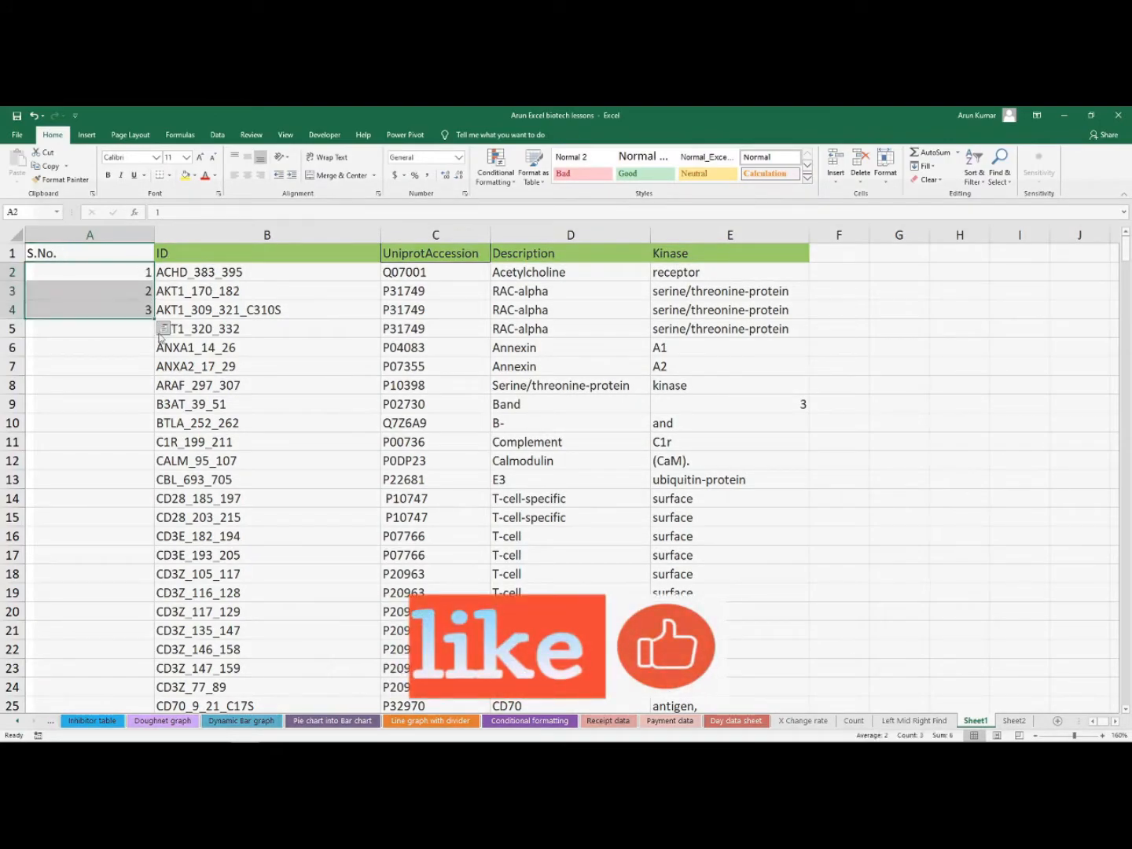
double_click(154, 321)
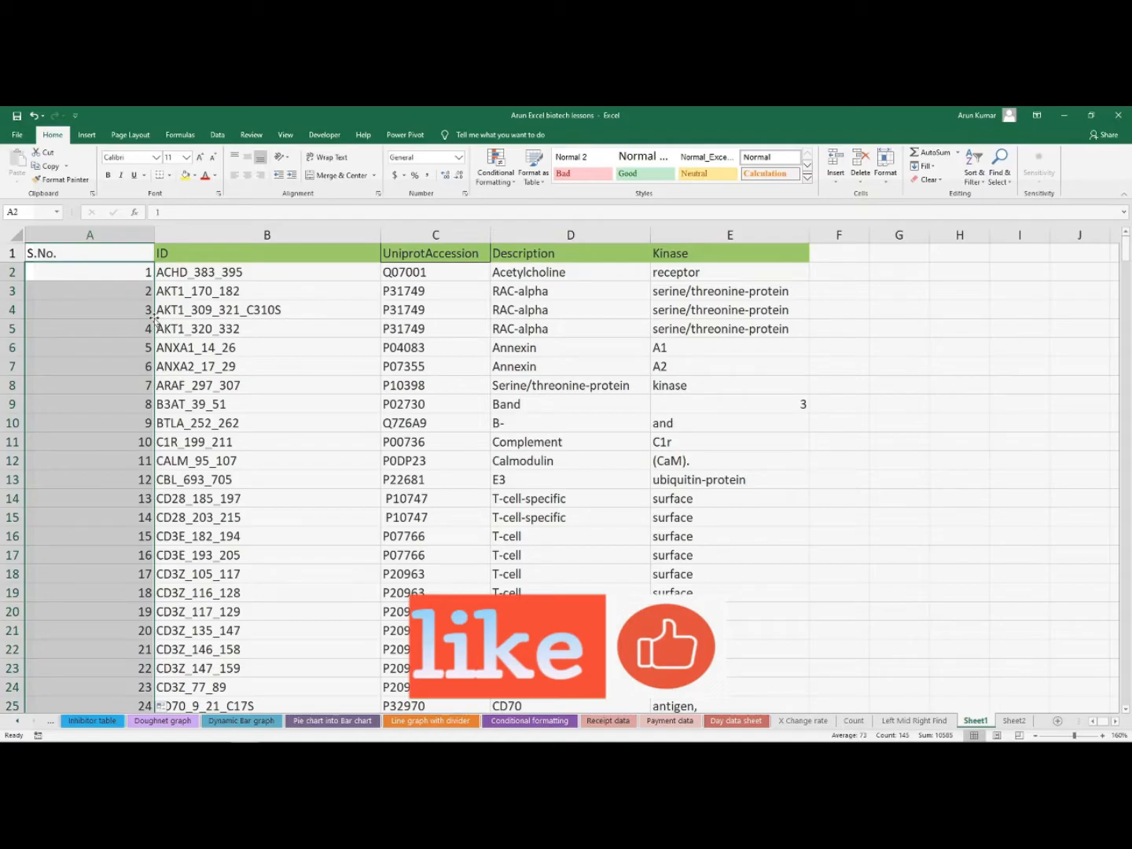
Copy the whole serial number series and paste it directly below the last record, starting at A147.
scroll(140, 378, "down", 20)
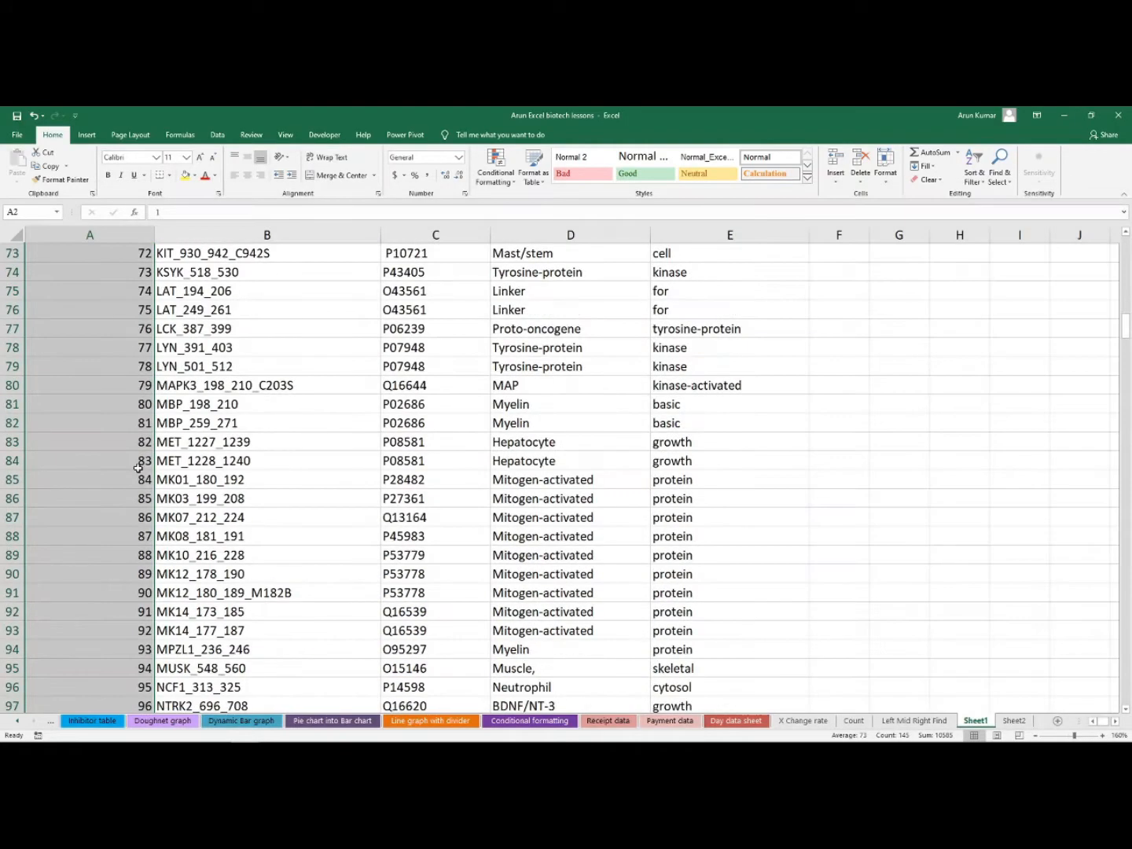
scroll(137, 468, "down", 20)
scroll(123, 365, "up", 2)
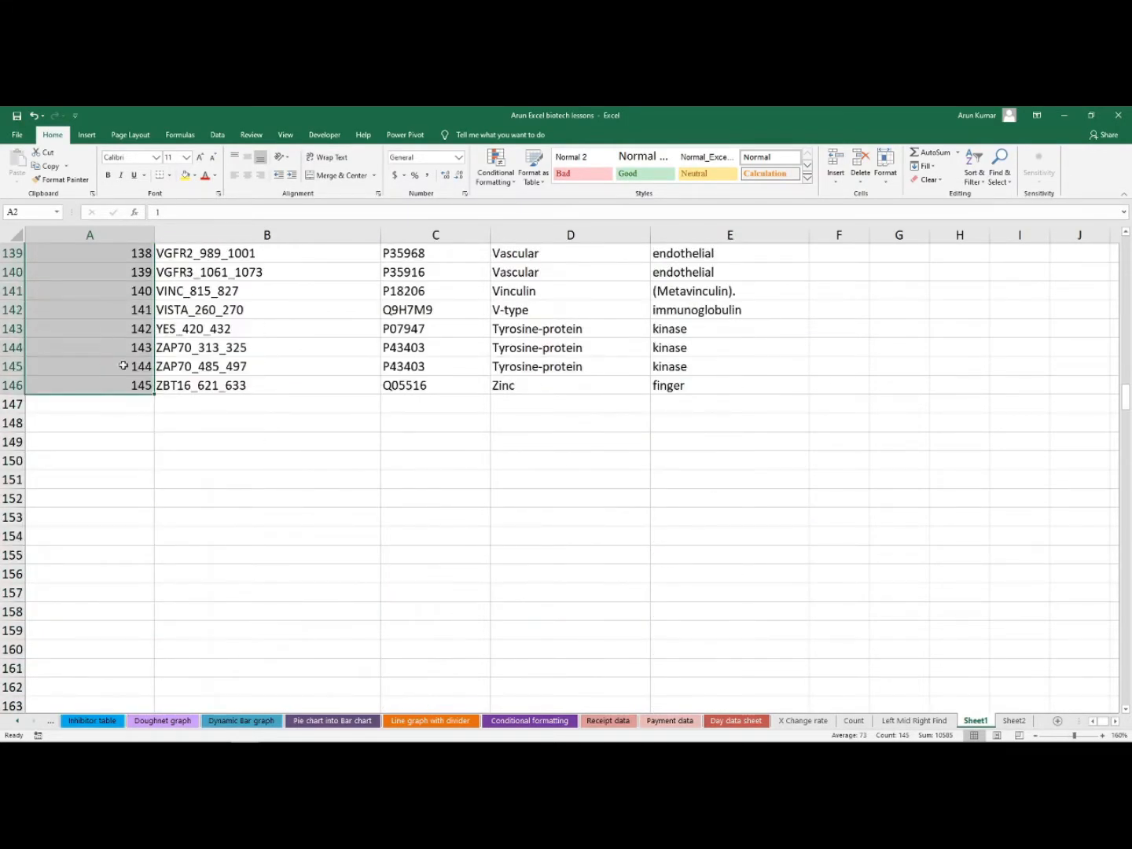
key("ctrl+c")
left_click(125, 405)
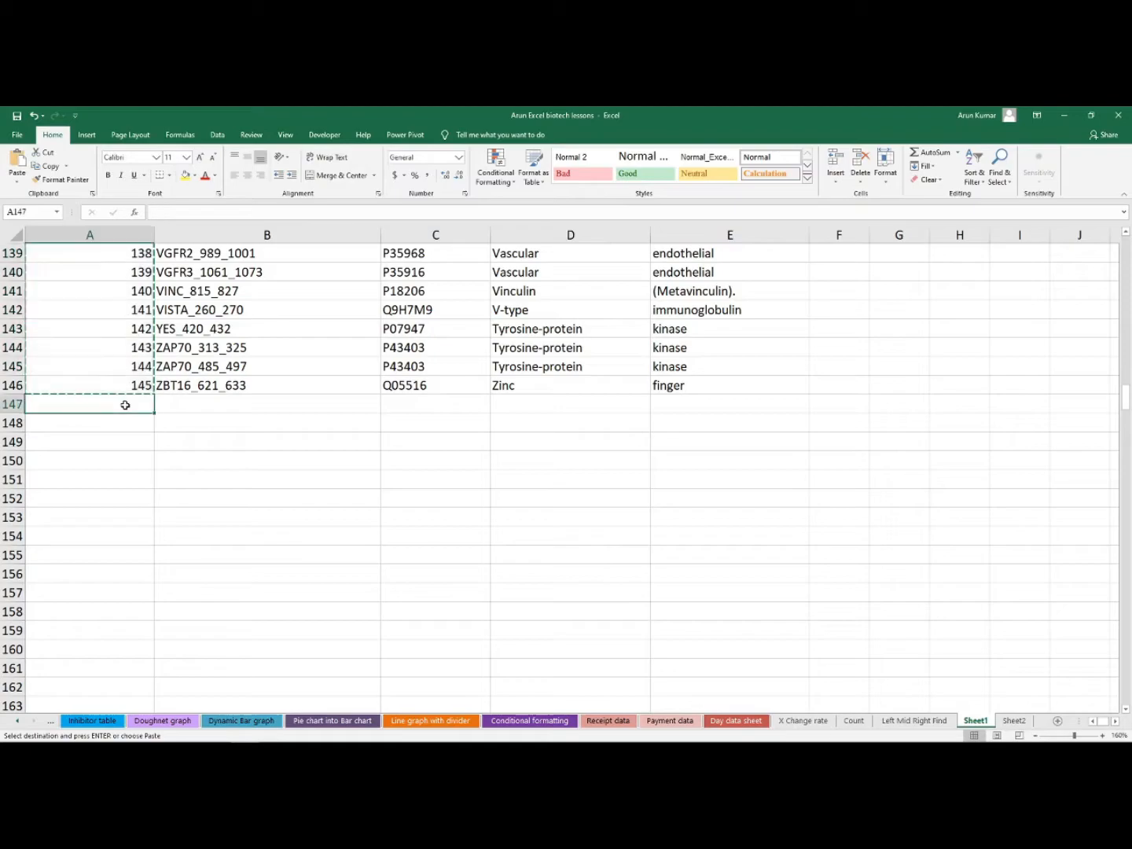
key("ctrl+v")
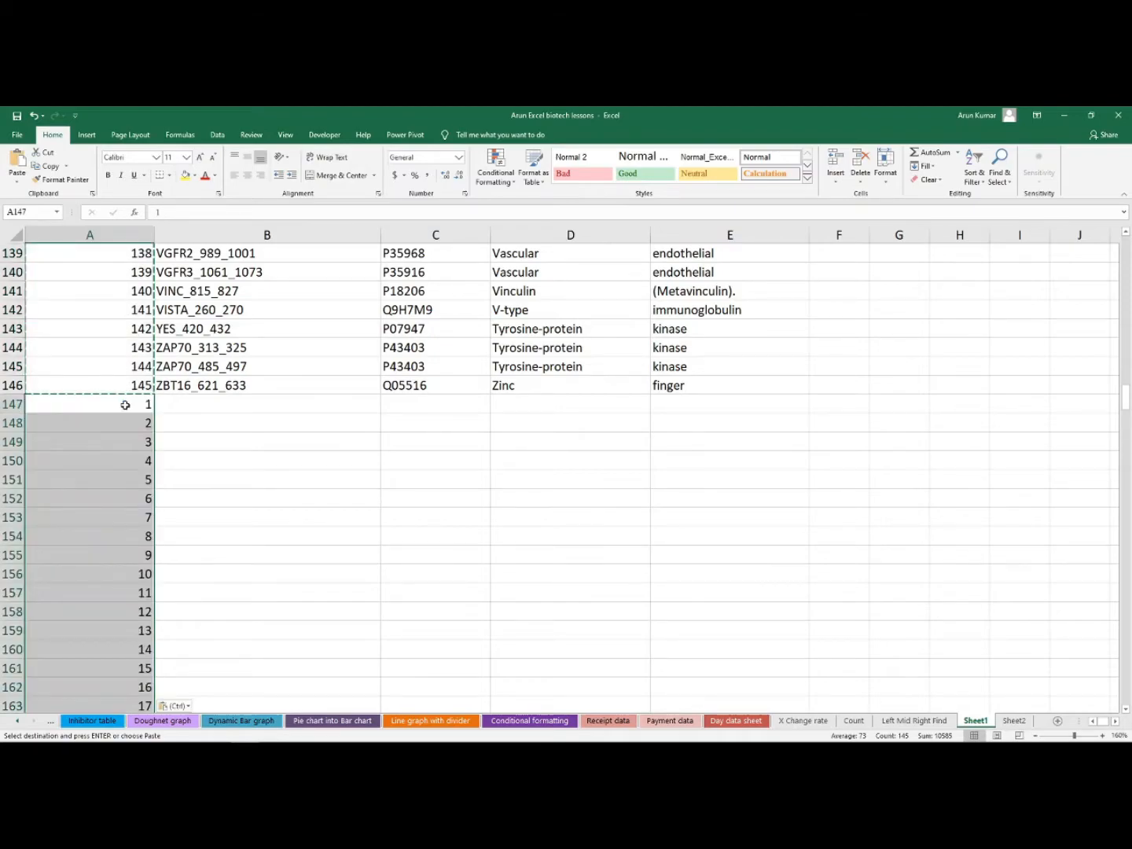
Paste the copied serial number series a second time below the first copy, starting at A292.
scroll(125, 405, "down", 6)
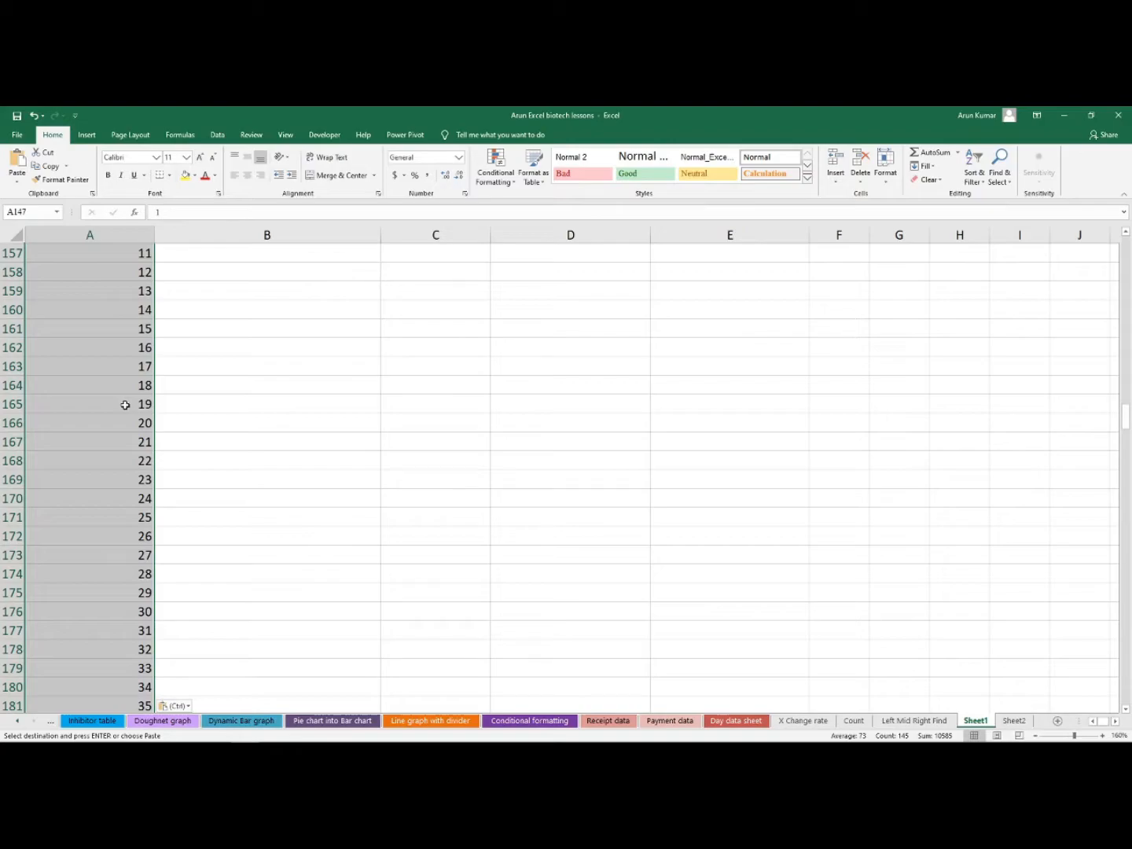
scroll(125, 405, "down", 20)
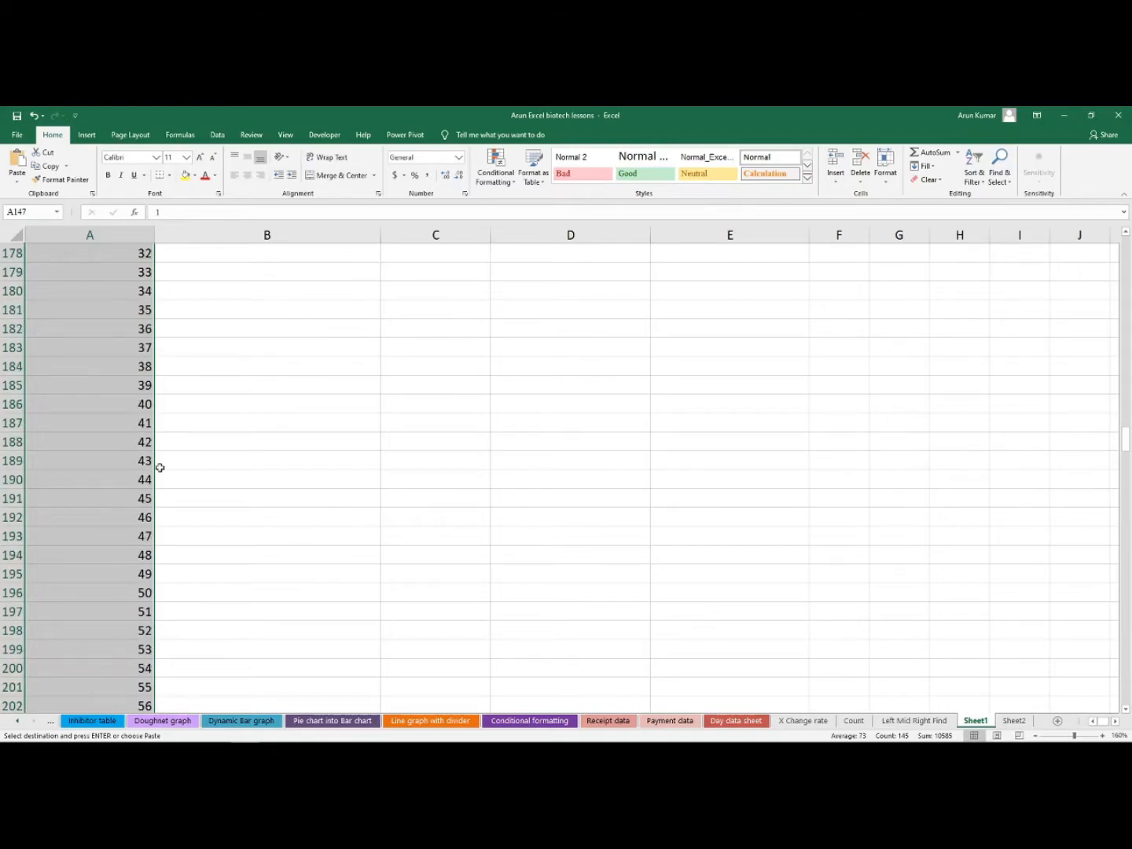
scroll(130, 541, "down", 20)
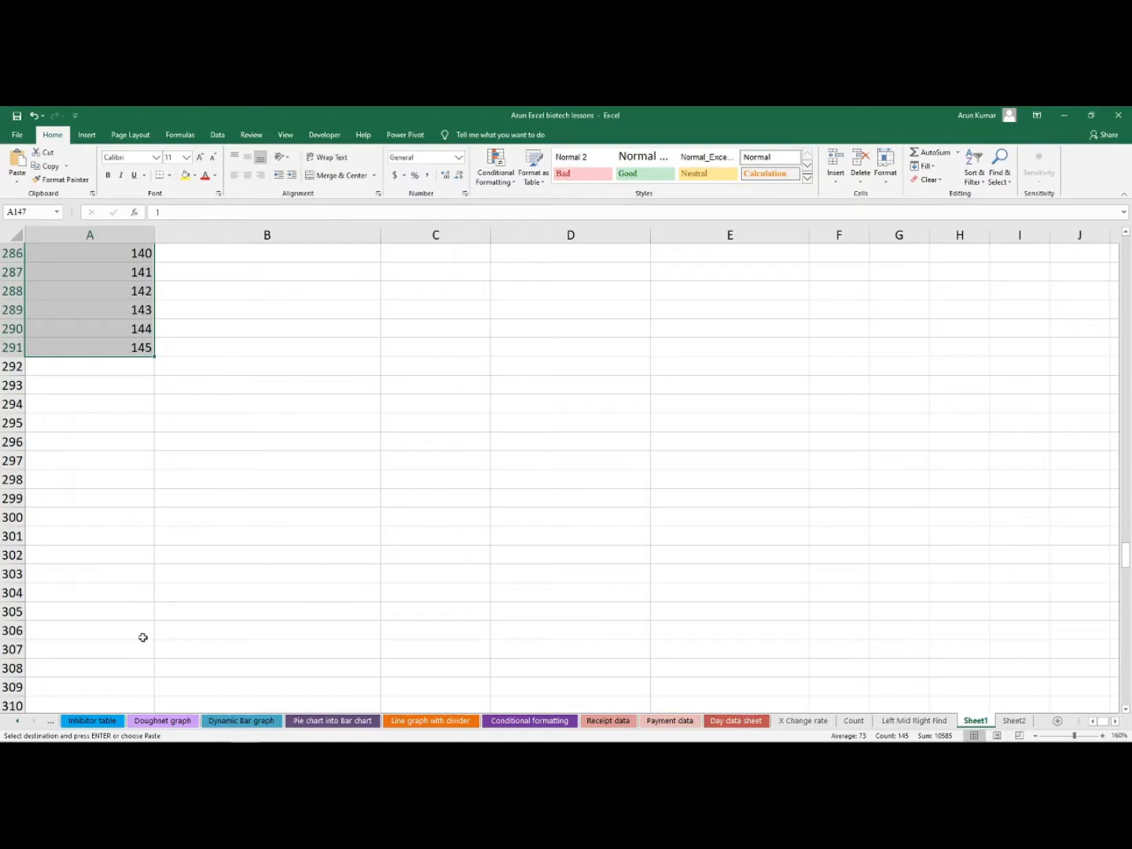
left_click(116, 364)
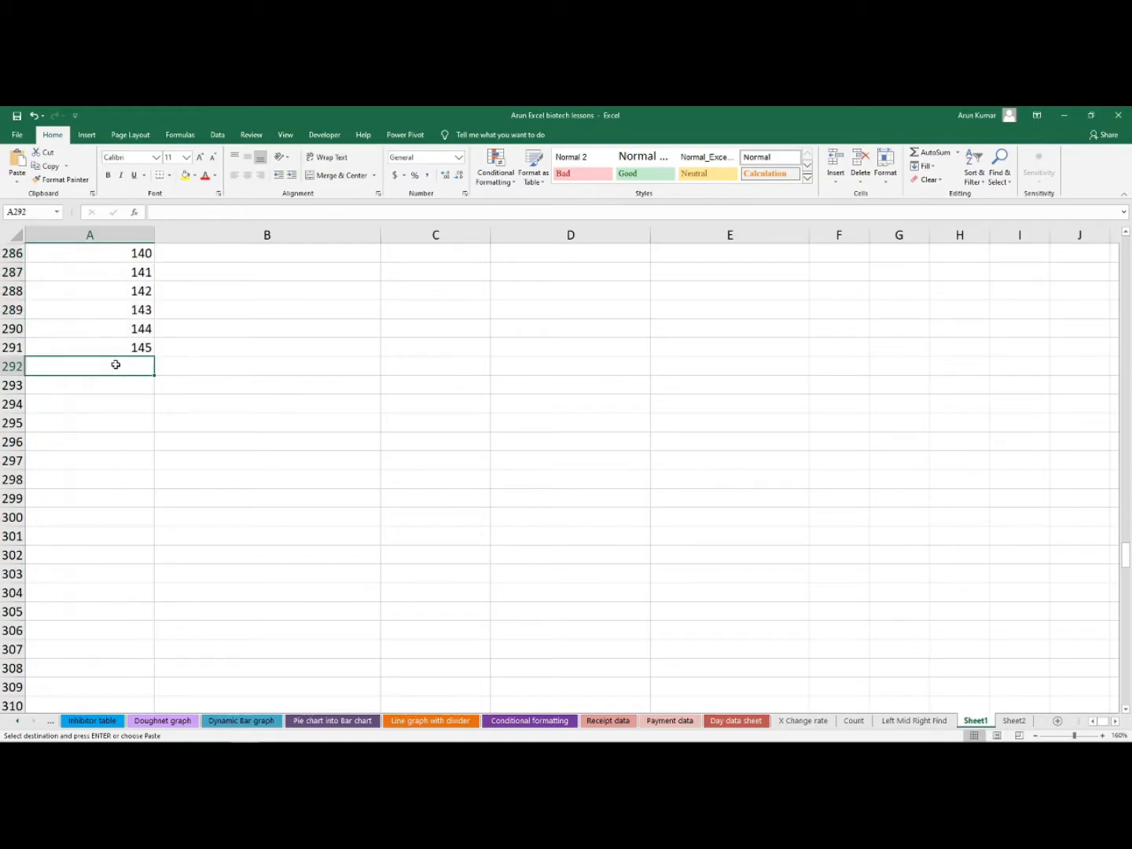
key("ctrl+v")
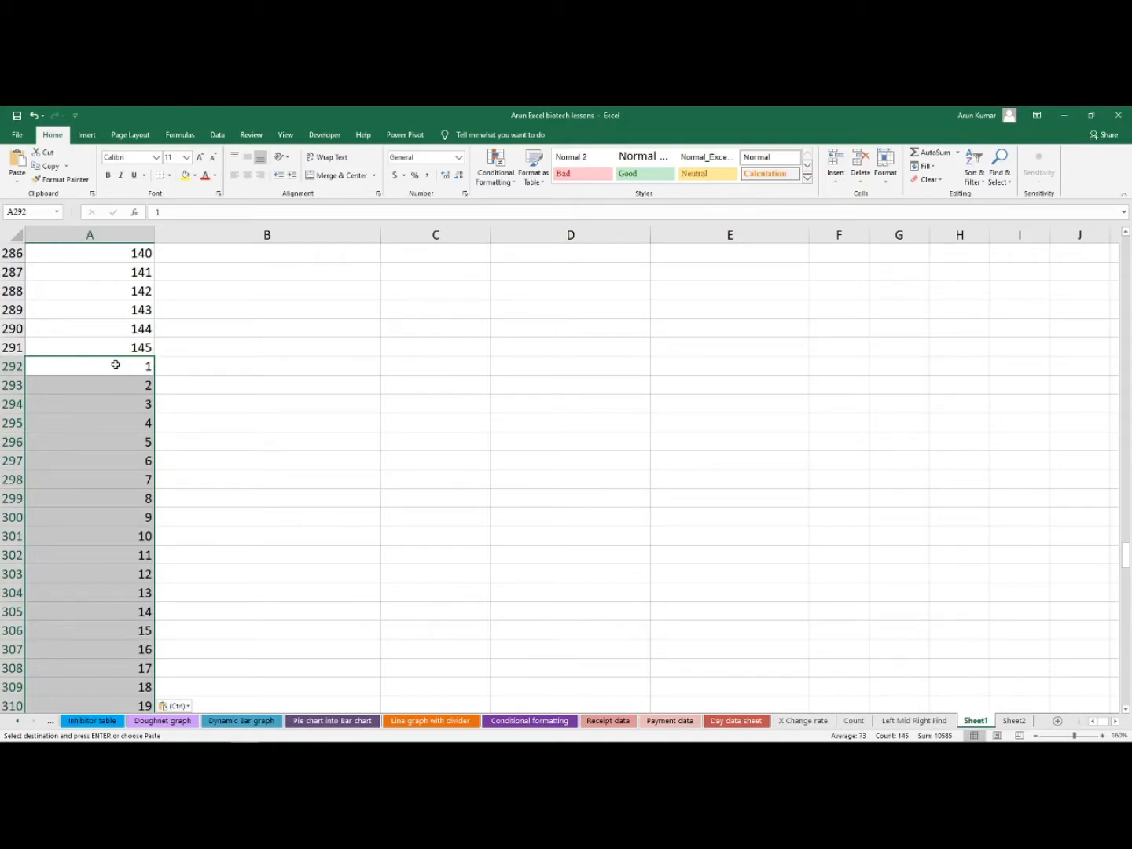
Start a custom sort on the whole table A1:E436 and set the sort orientation to top to bottom.
scroll(117, 364, "up", 20)
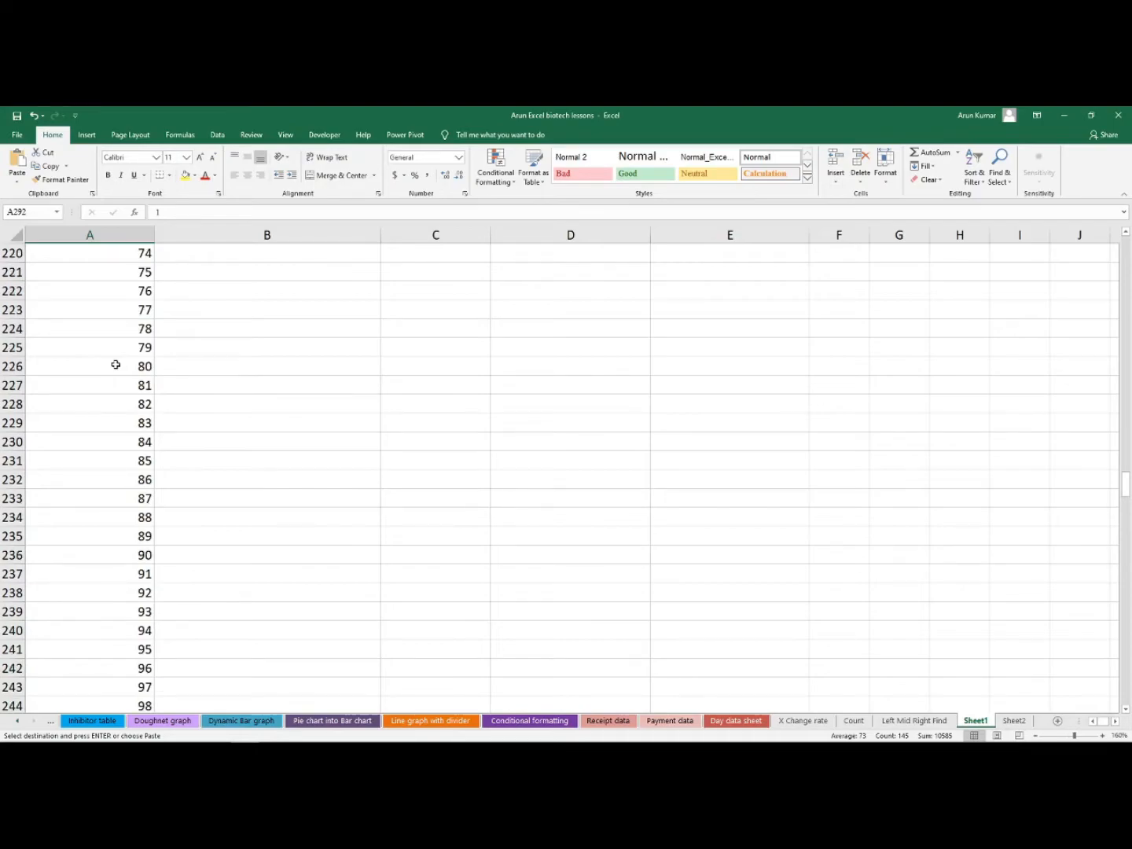
scroll(116, 365, "up", 20)
left_click_drag(1127, 357, 1128, 239)
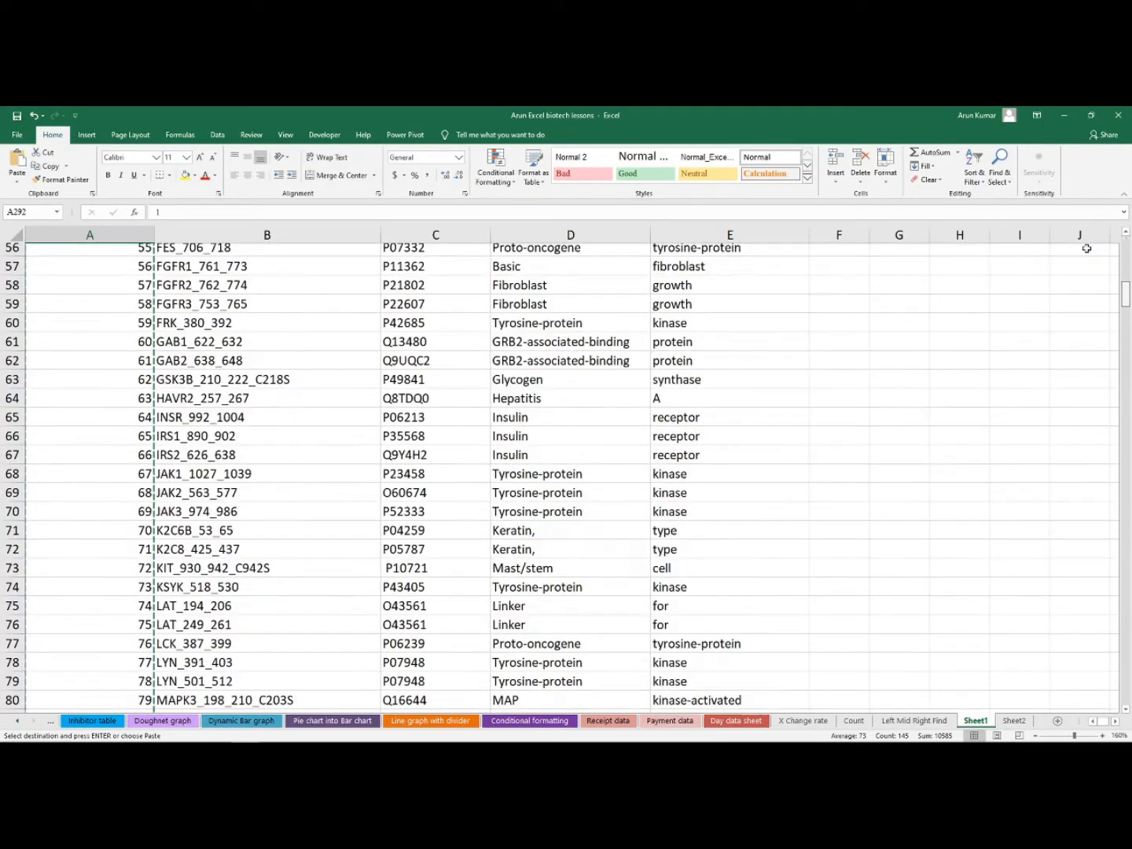
scroll(1087, 248, "up", 18)
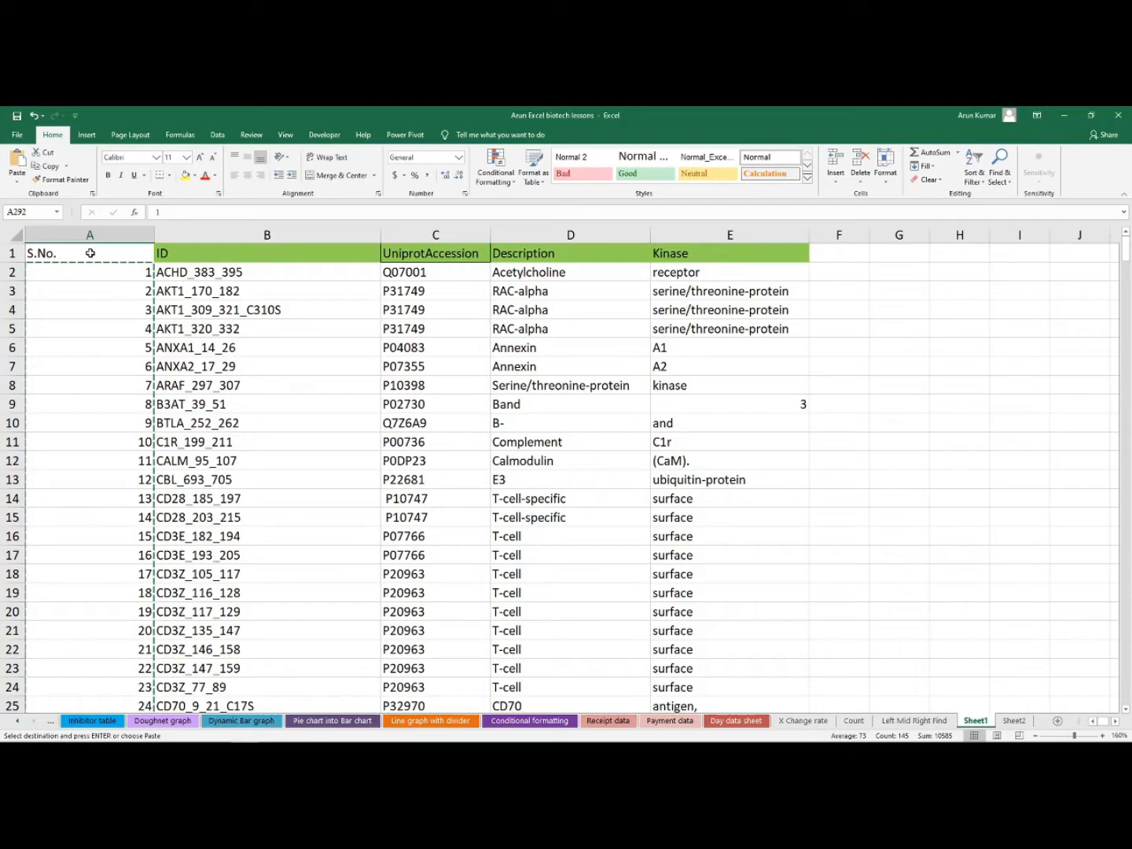
left_click_drag(91, 253, 702, 265)
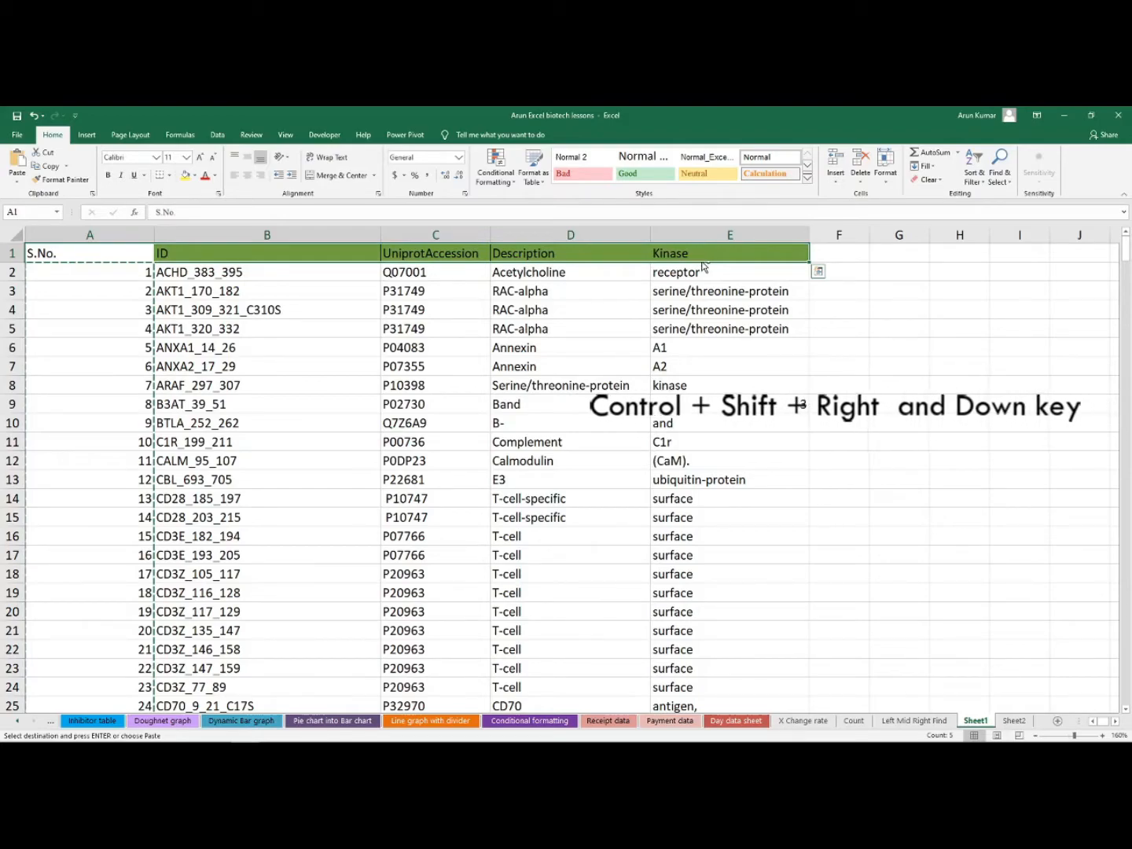
key("ctrl+shift+Down")
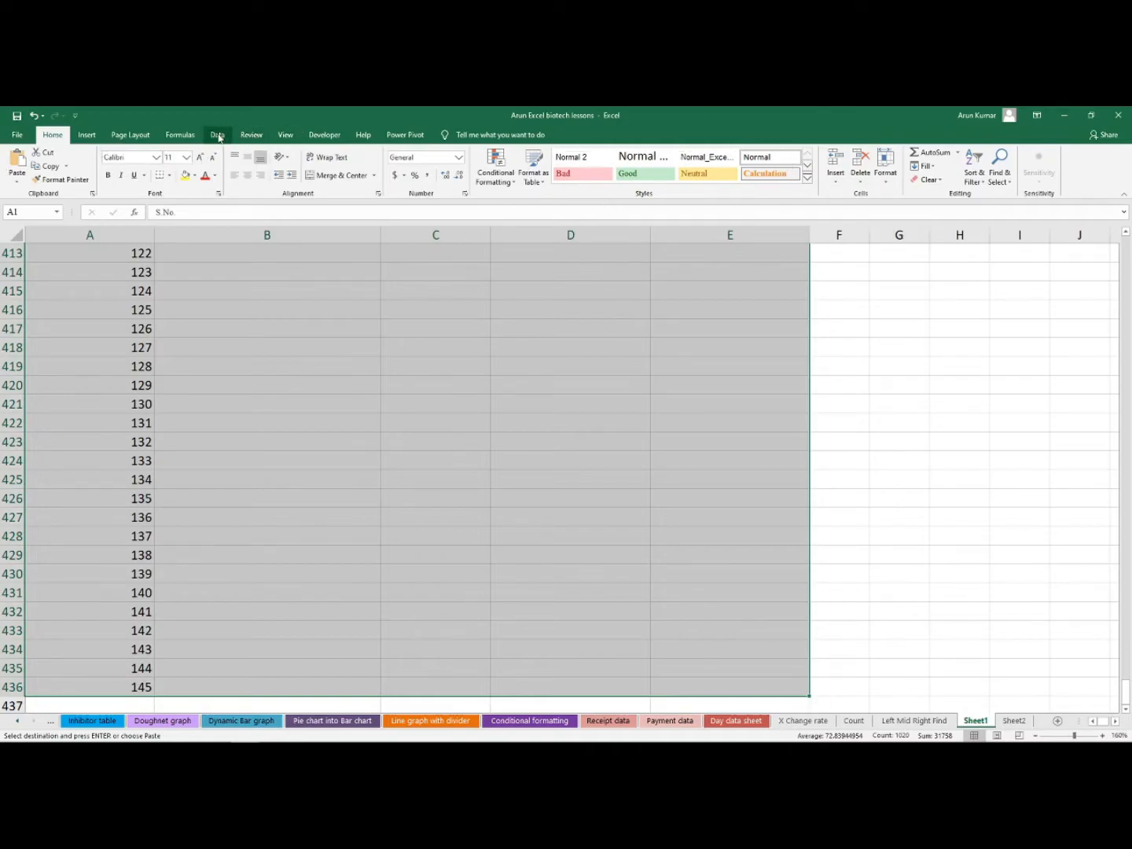
left_click(217, 136)
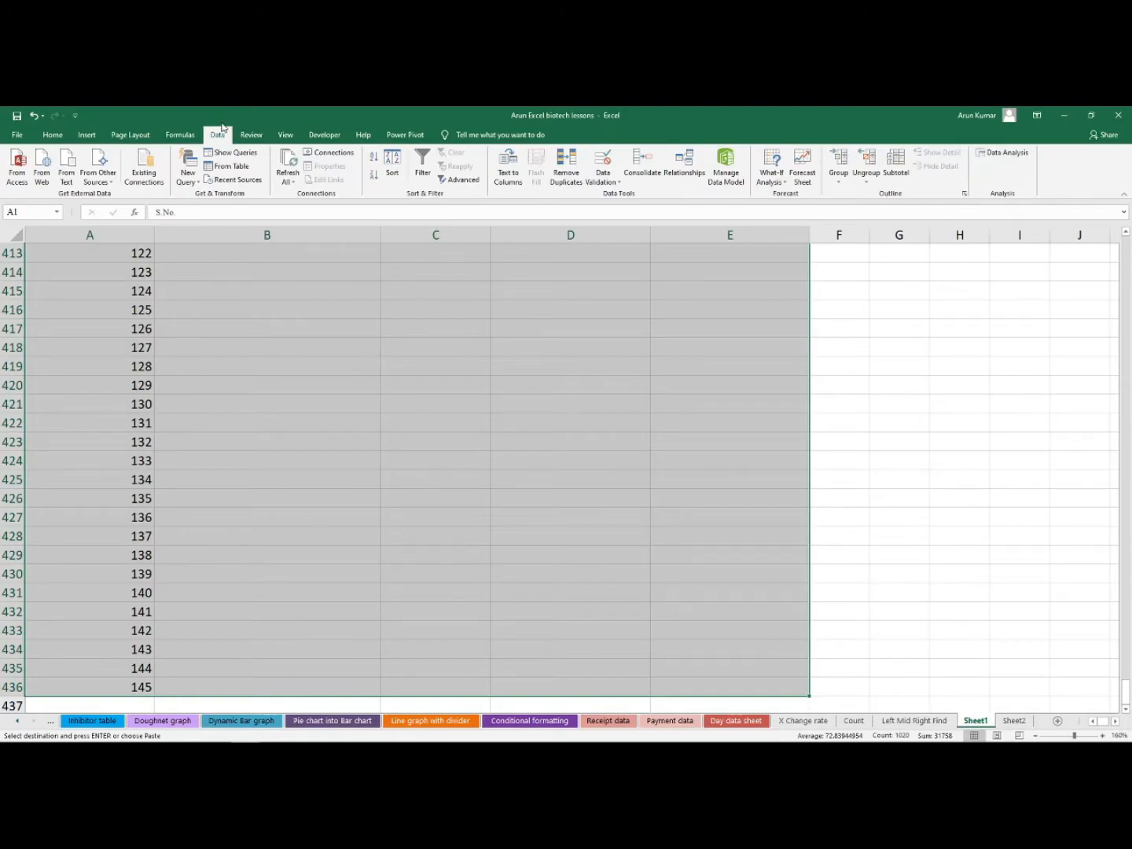
left_click(394, 169)
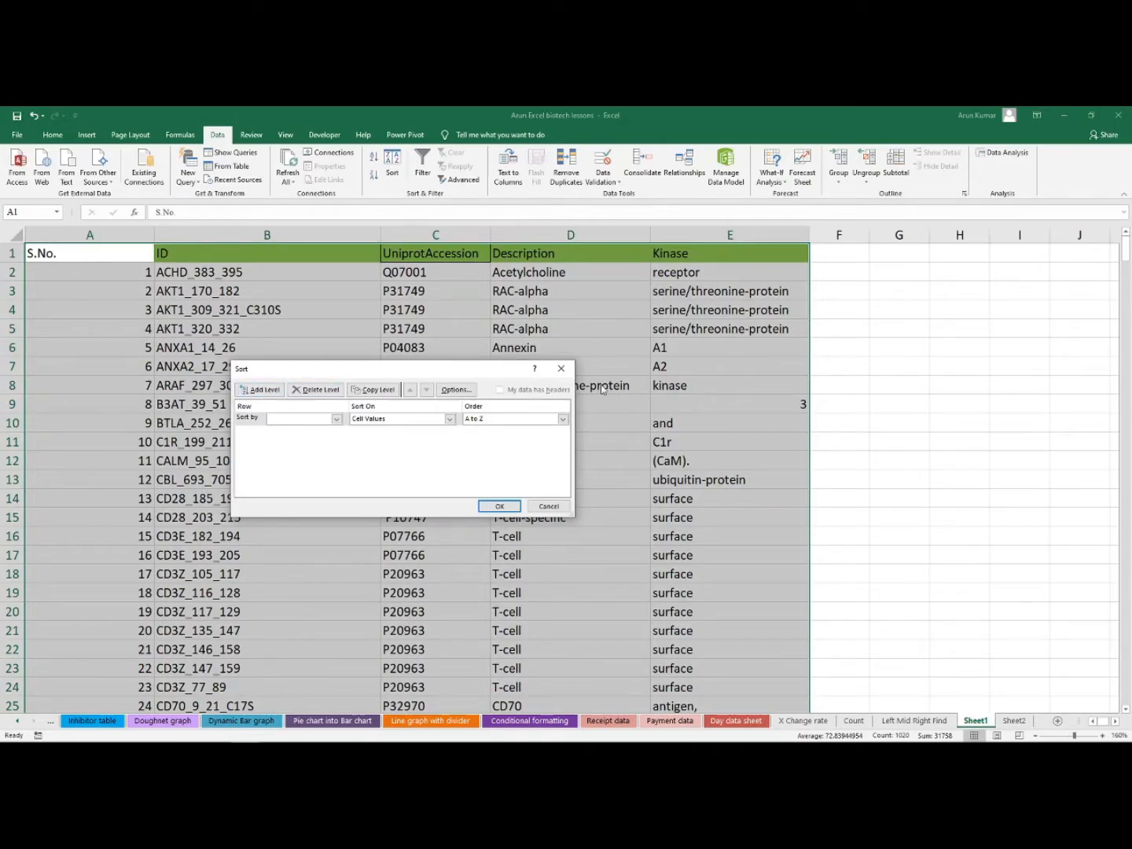
left_click(452, 390)
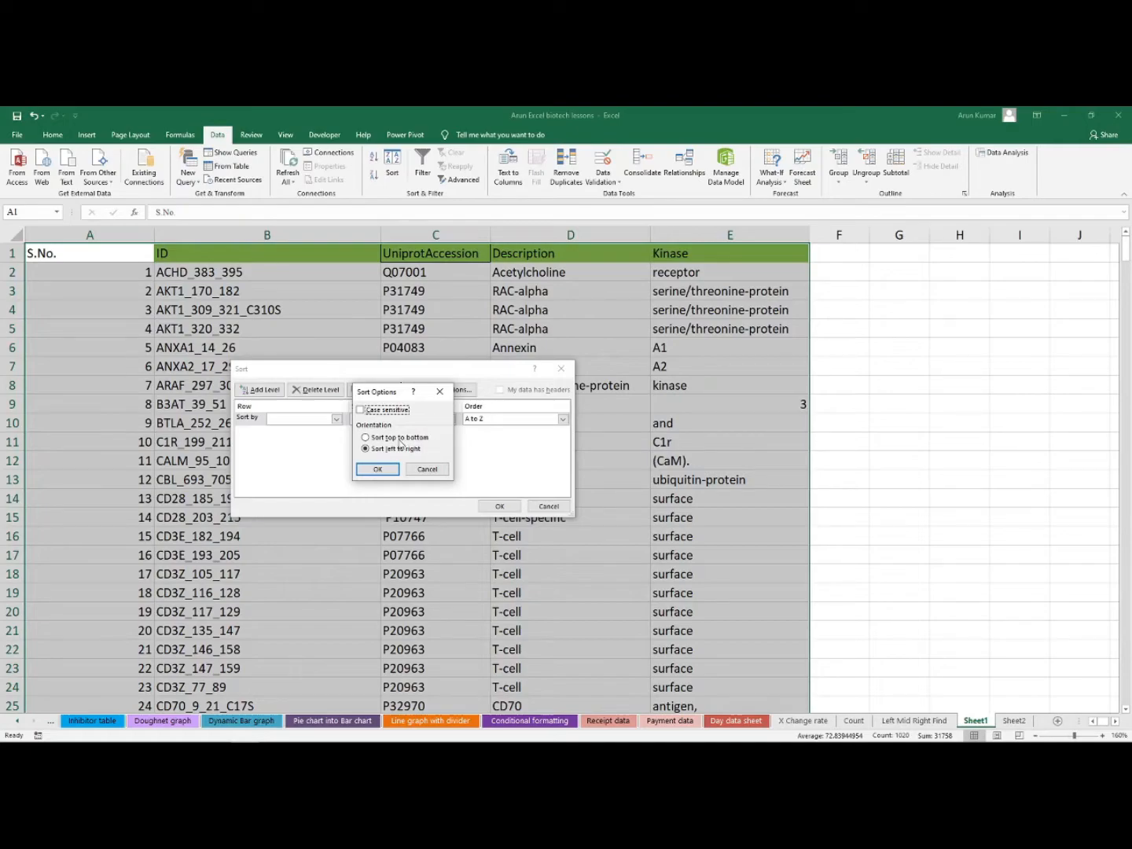
left_click(367, 440)
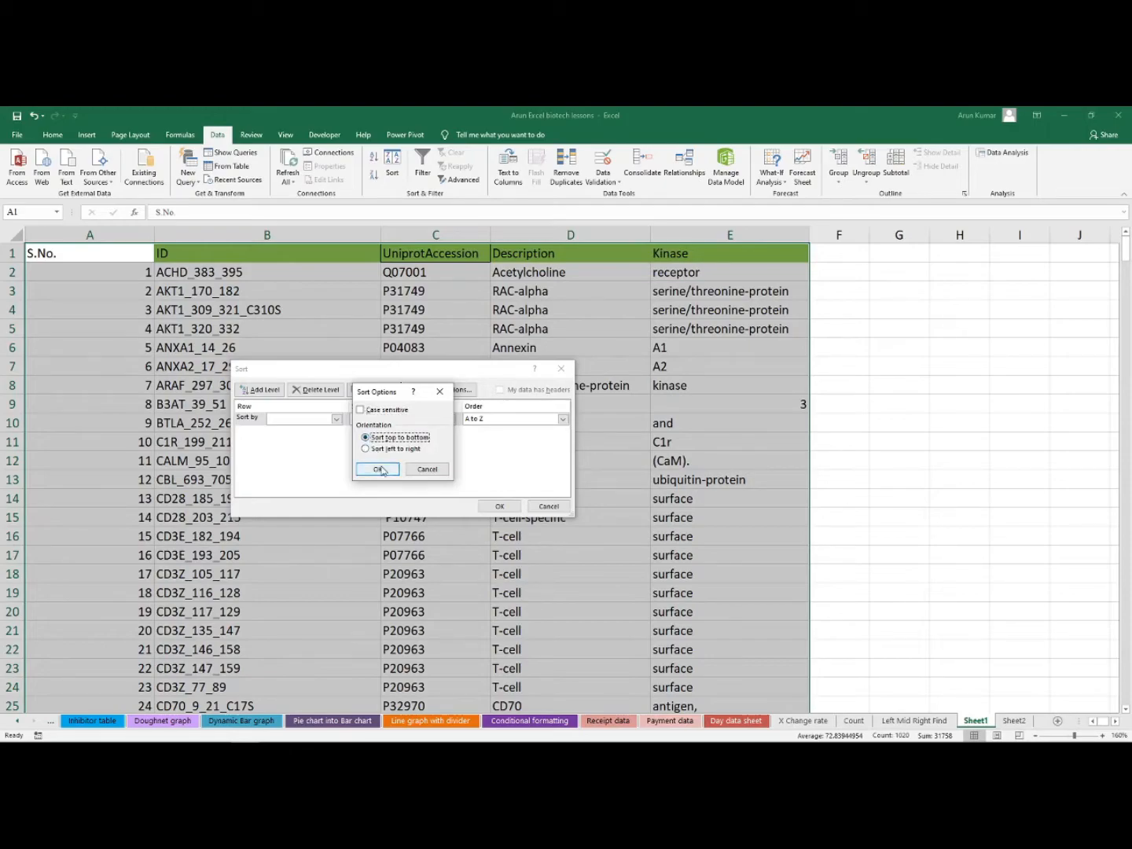
left_click(382, 473)
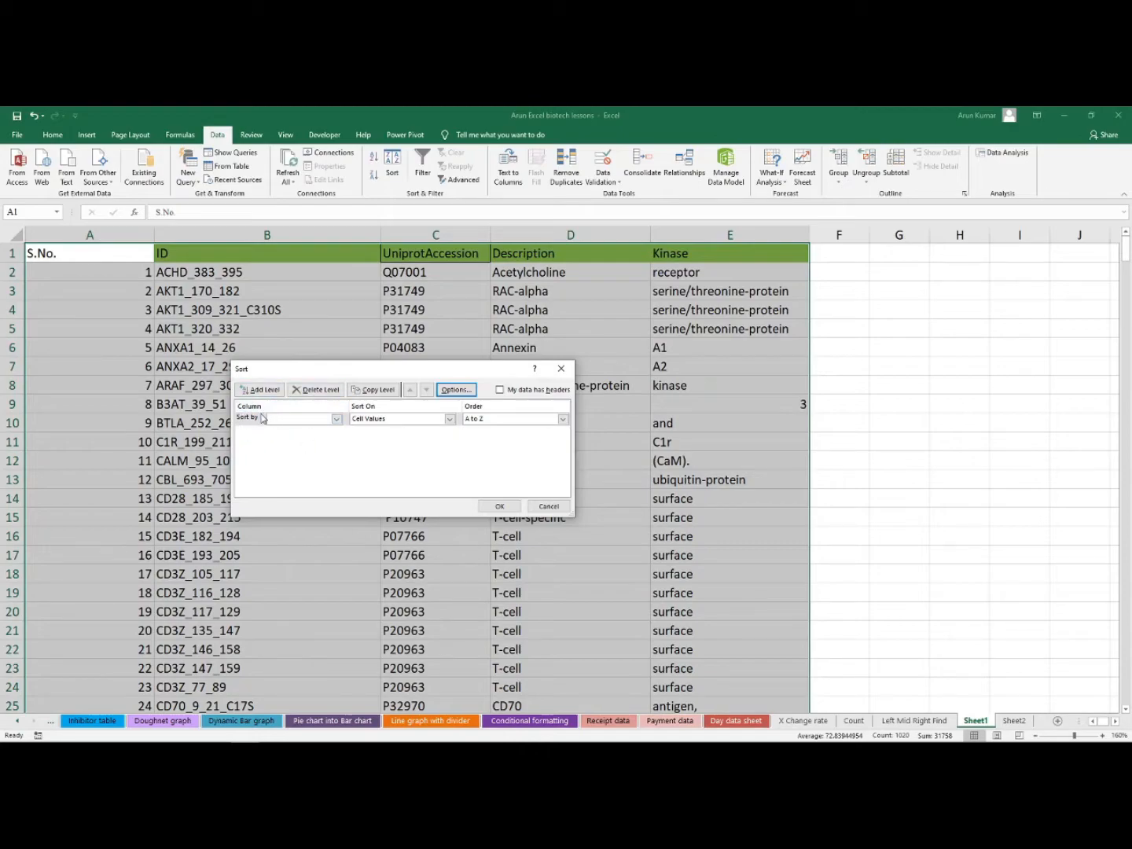
Treat the first row as headers and sort the table by the S.No. column's cell values, smallest to largest.
left_click(337, 419)
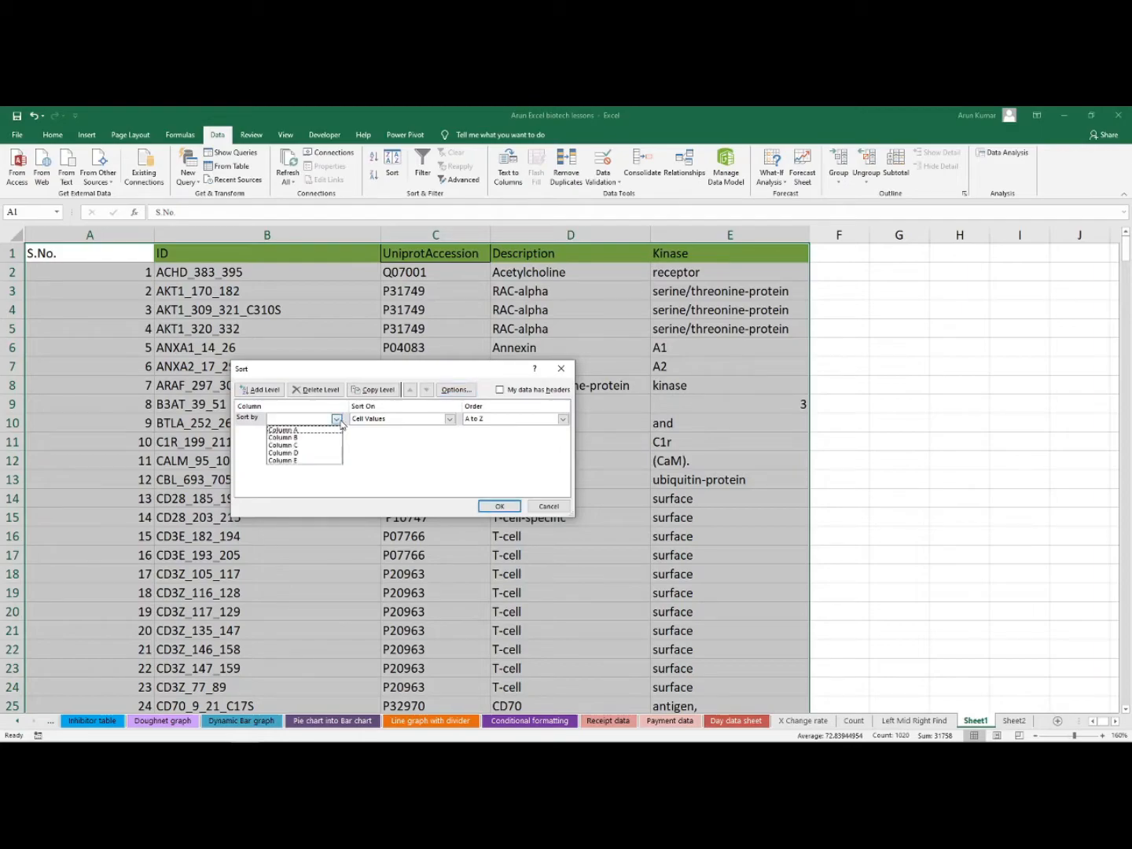
left_click(303, 431)
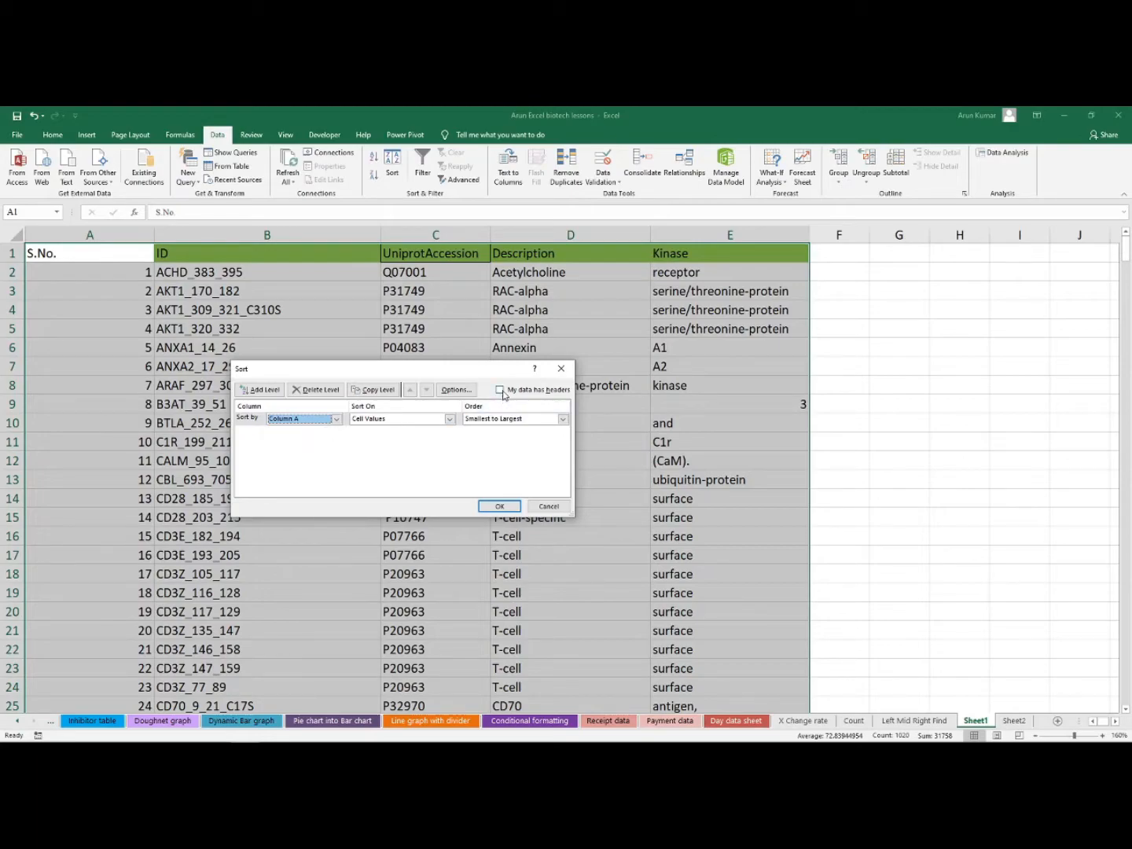
left_click(500, 390)
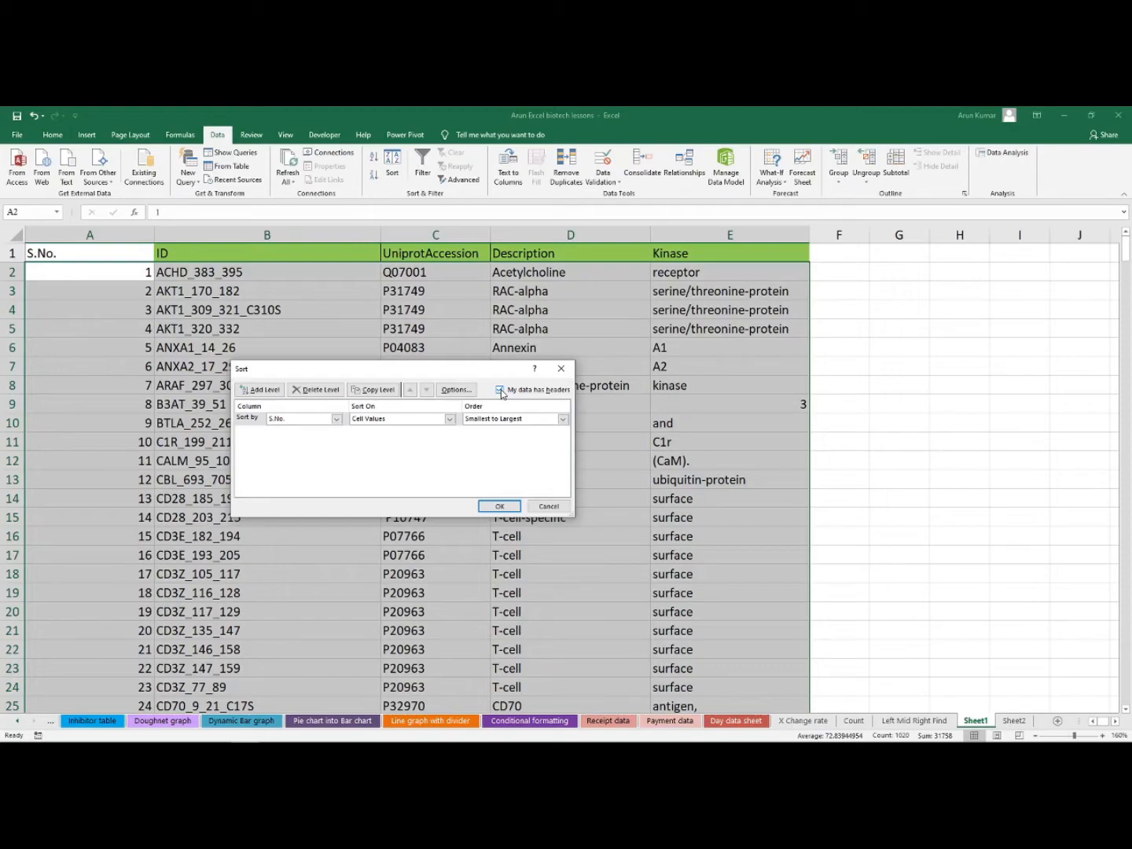
left_click(336, 420)
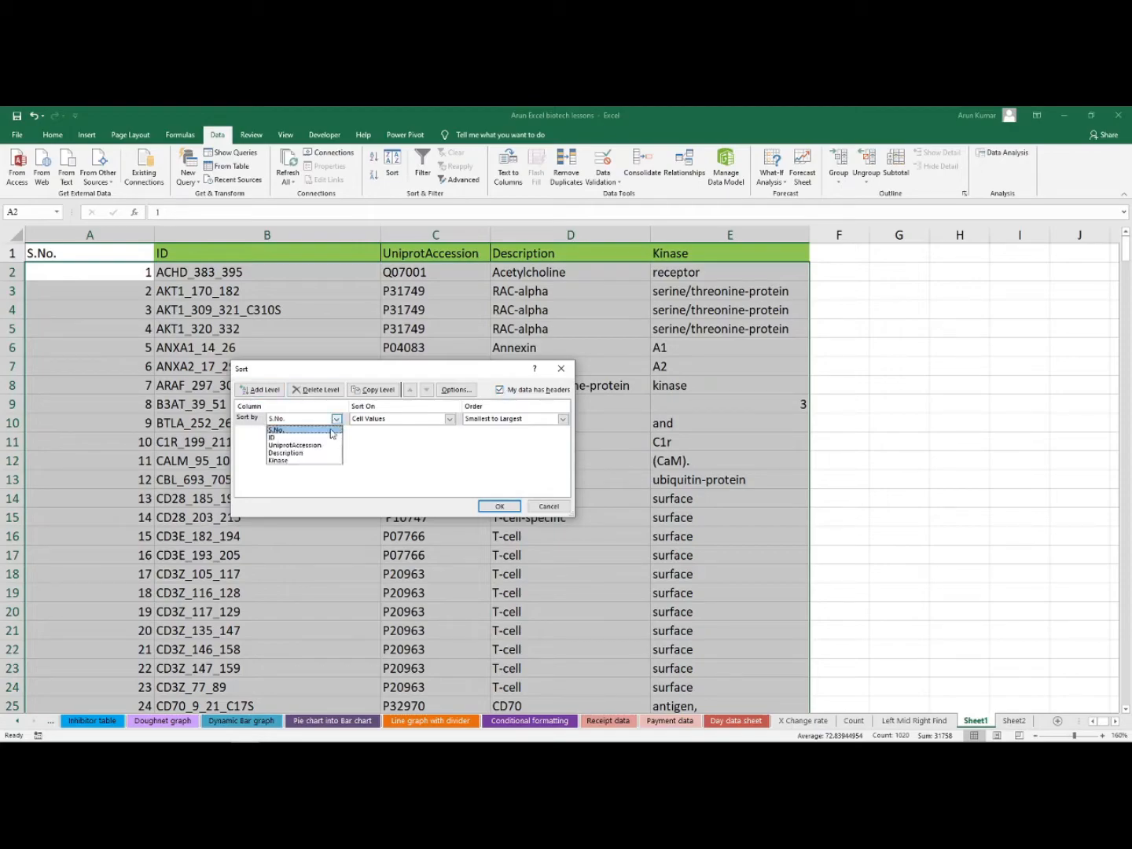
left_click(275, 431)
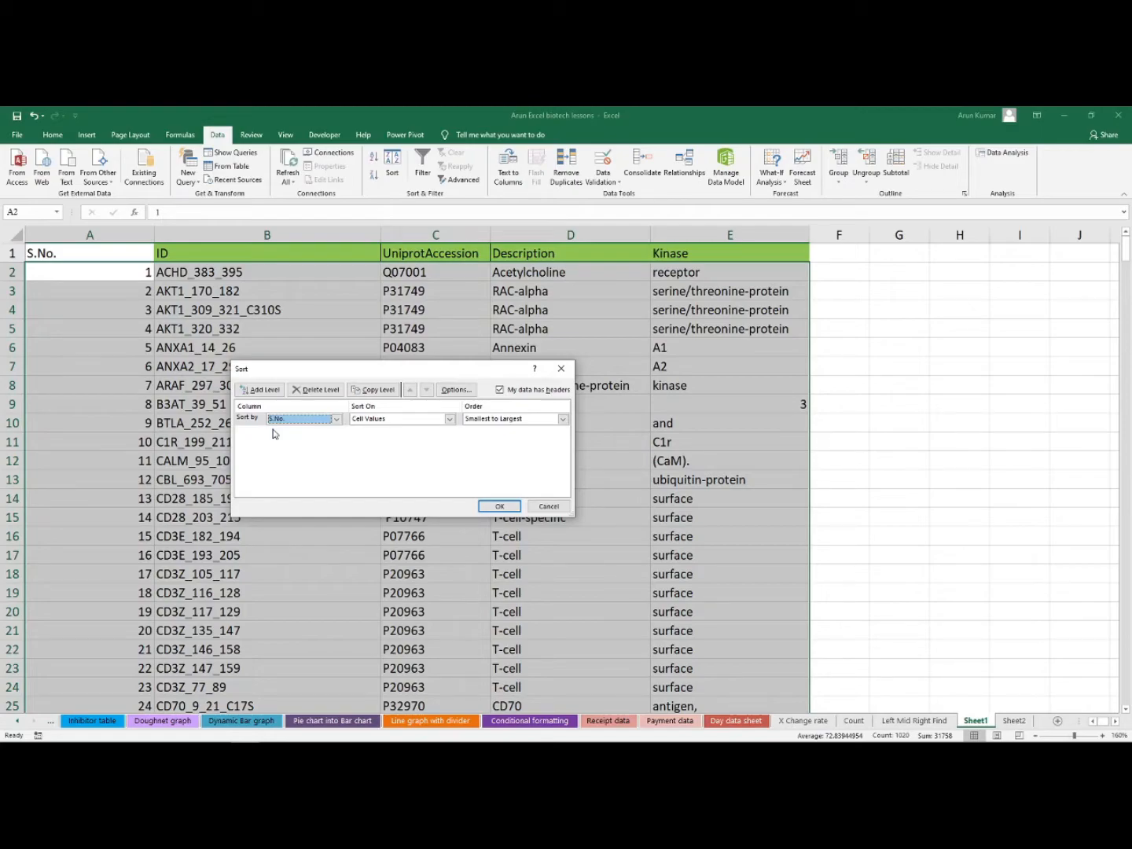
left_click(497, 508)
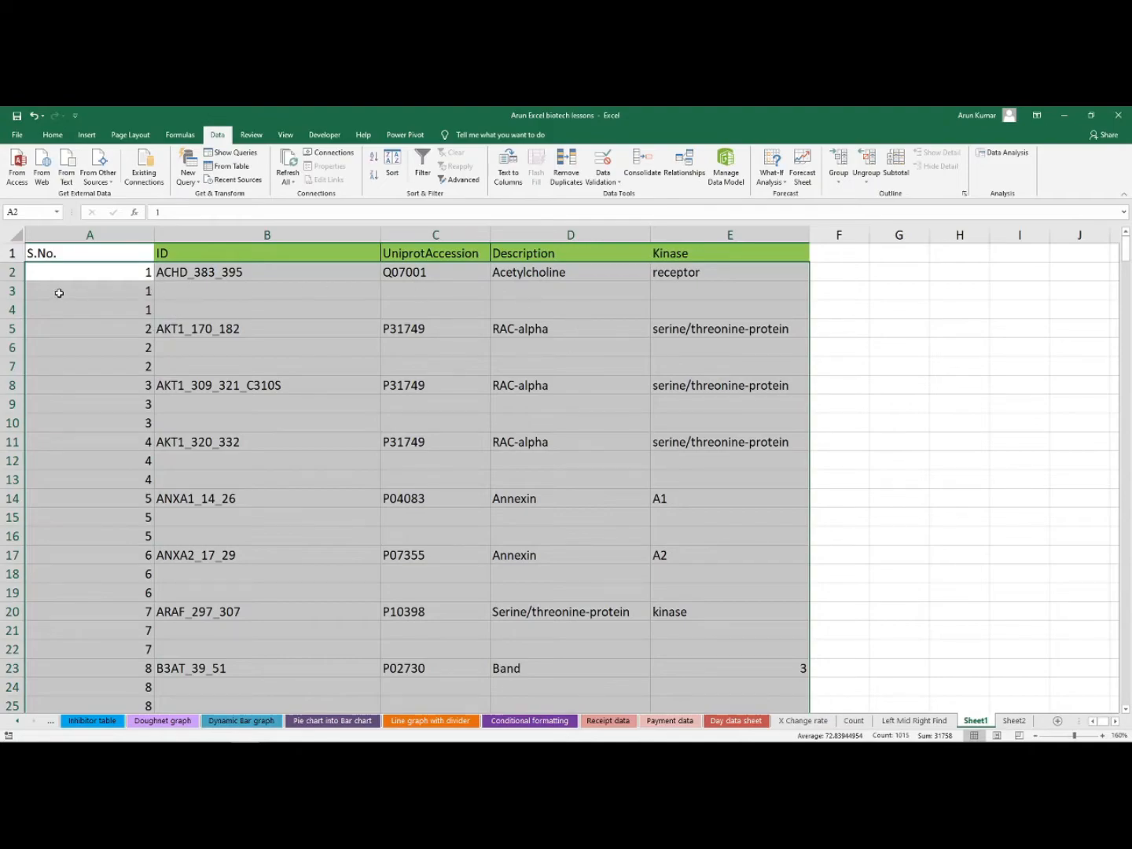
Clear all the helper serial numbers from A2 down to A436, keeping the S.No. header.
left_click_drag(60, 293, 707, 311)
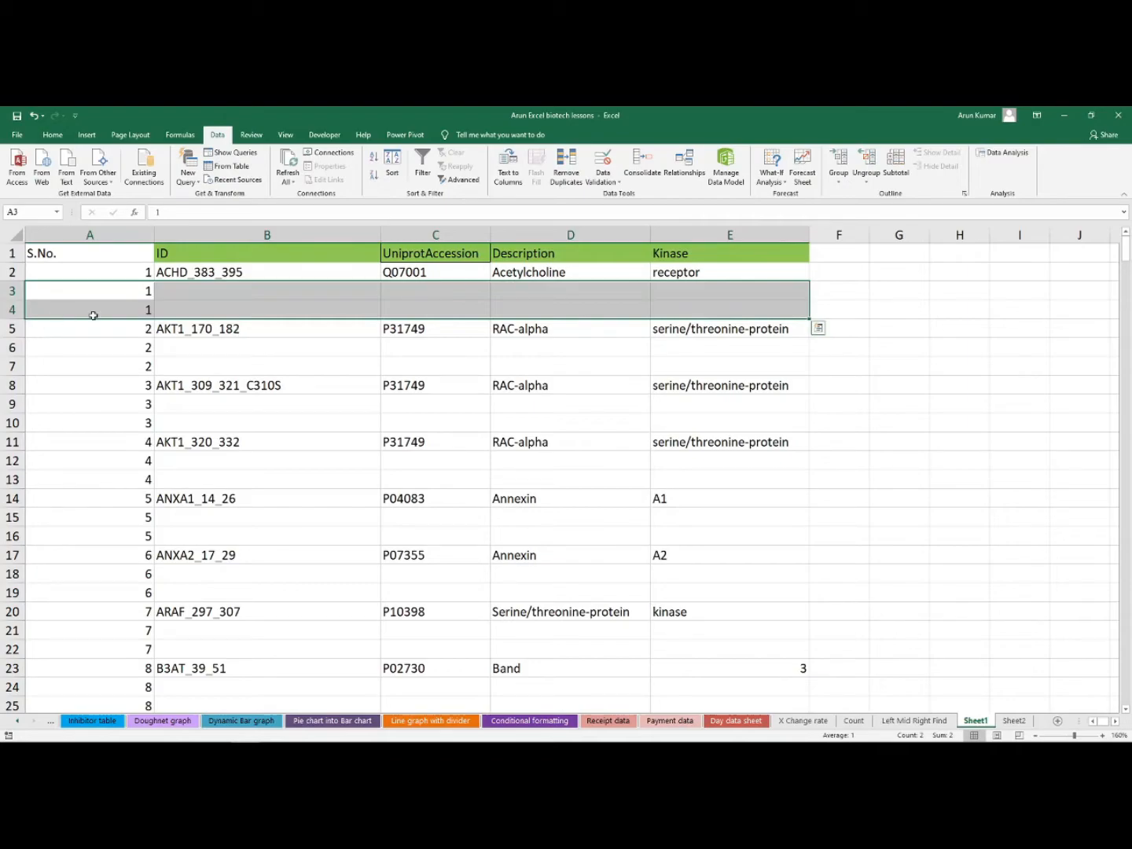
left_click(122, 270)
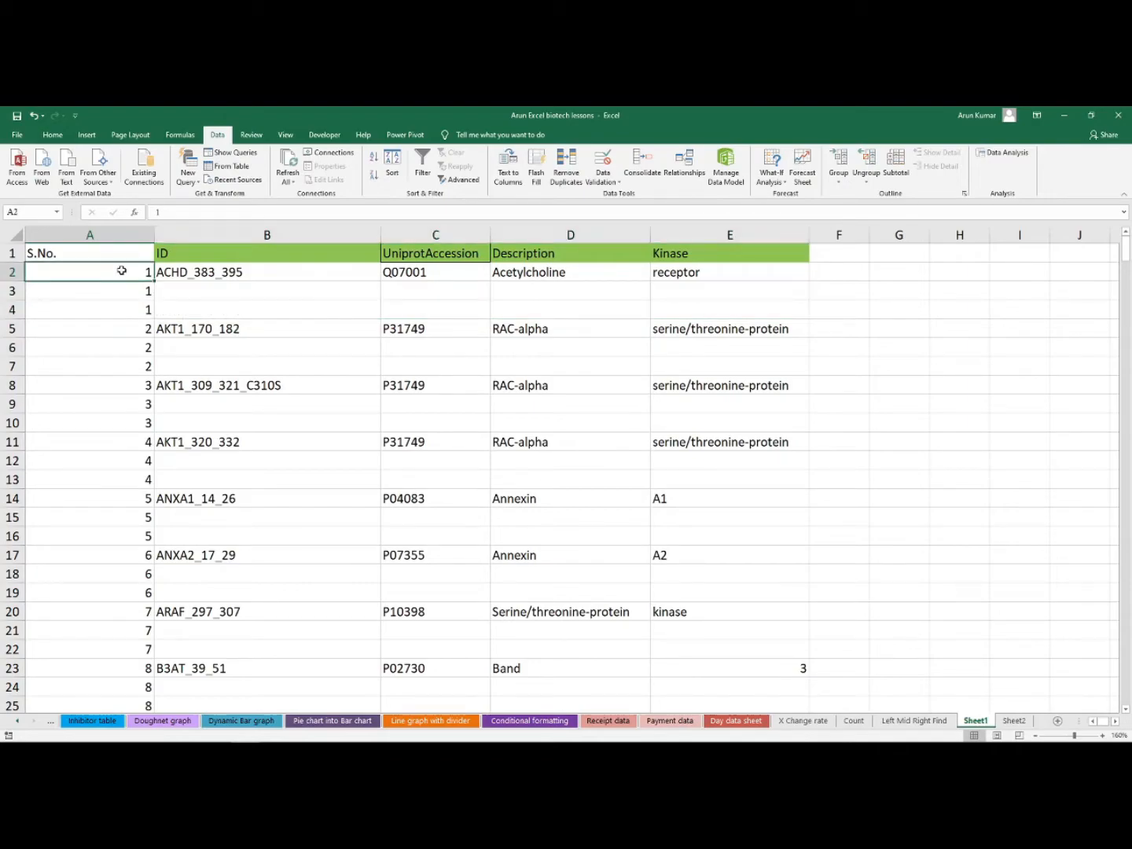
key("ctrl+shift+Down")
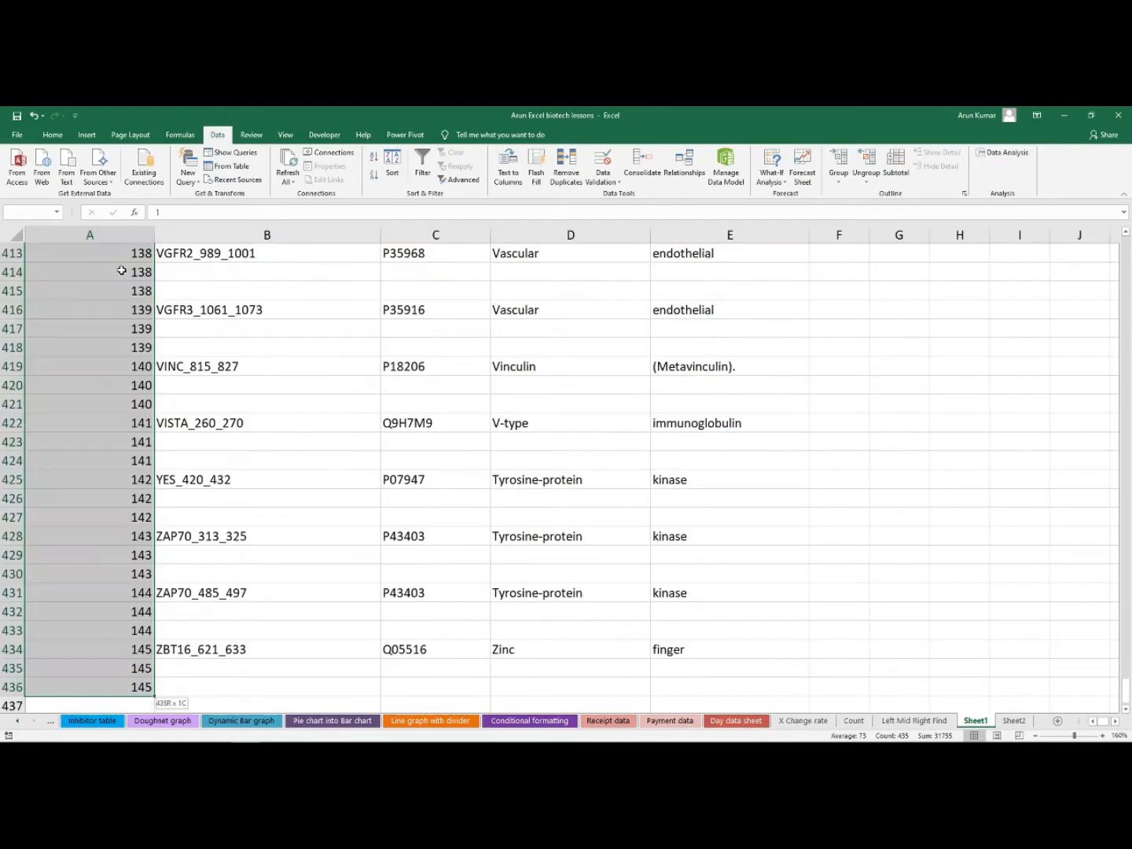
key("Delete")
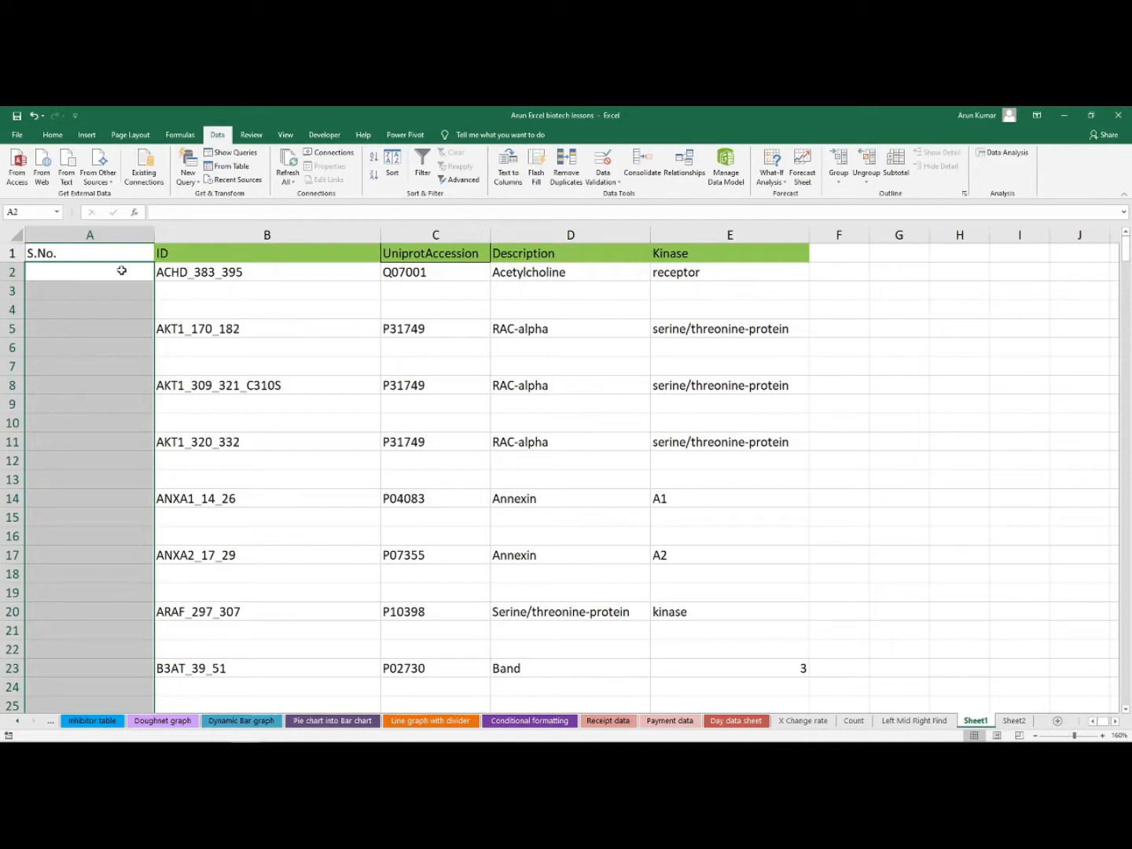
Enter the formula =COUNTA(B2:B2) in cell A2 to count the first ID.
left_click(123, 270)
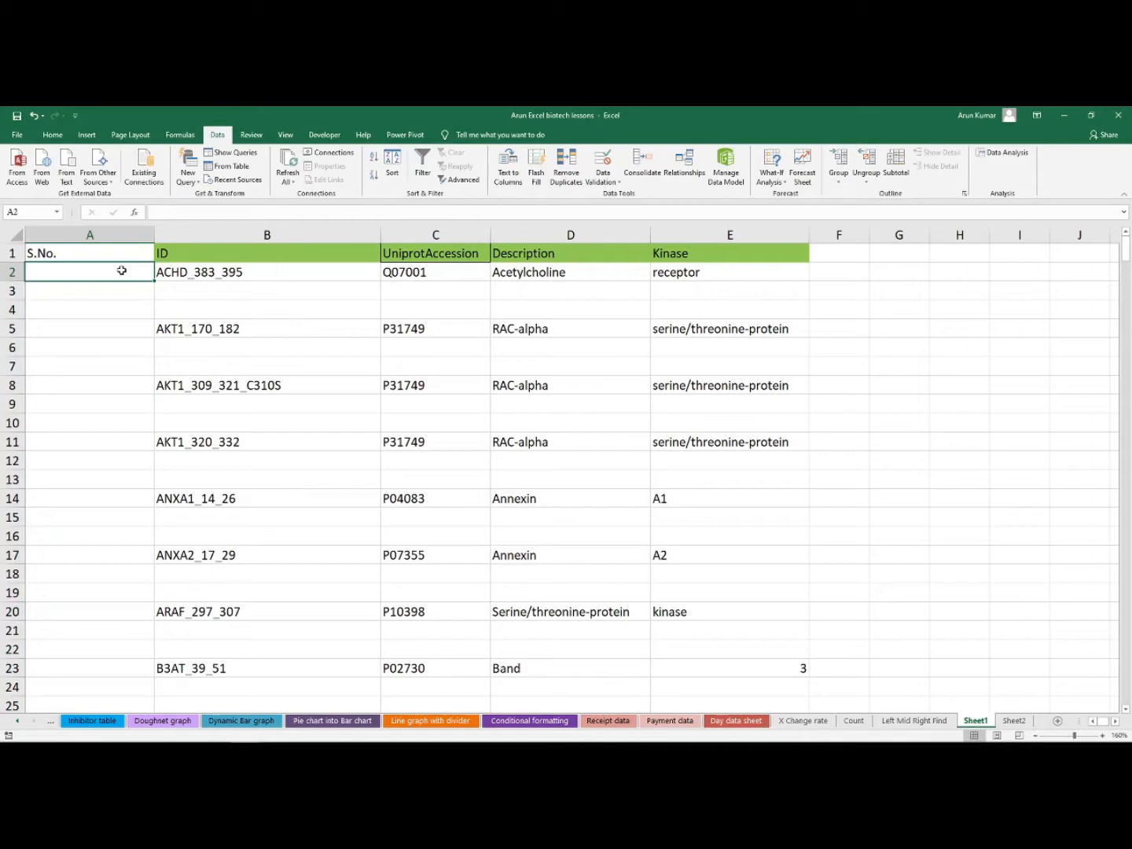
type("=counta")
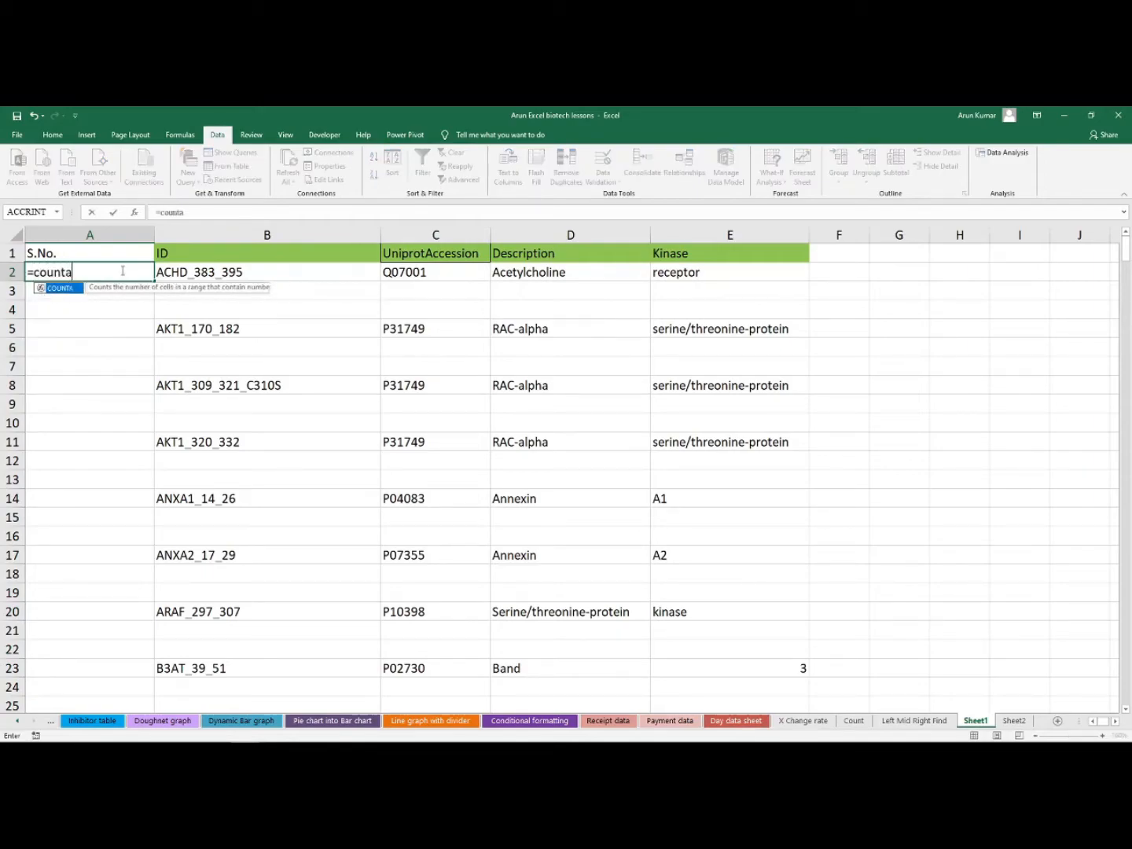
key("Tab")
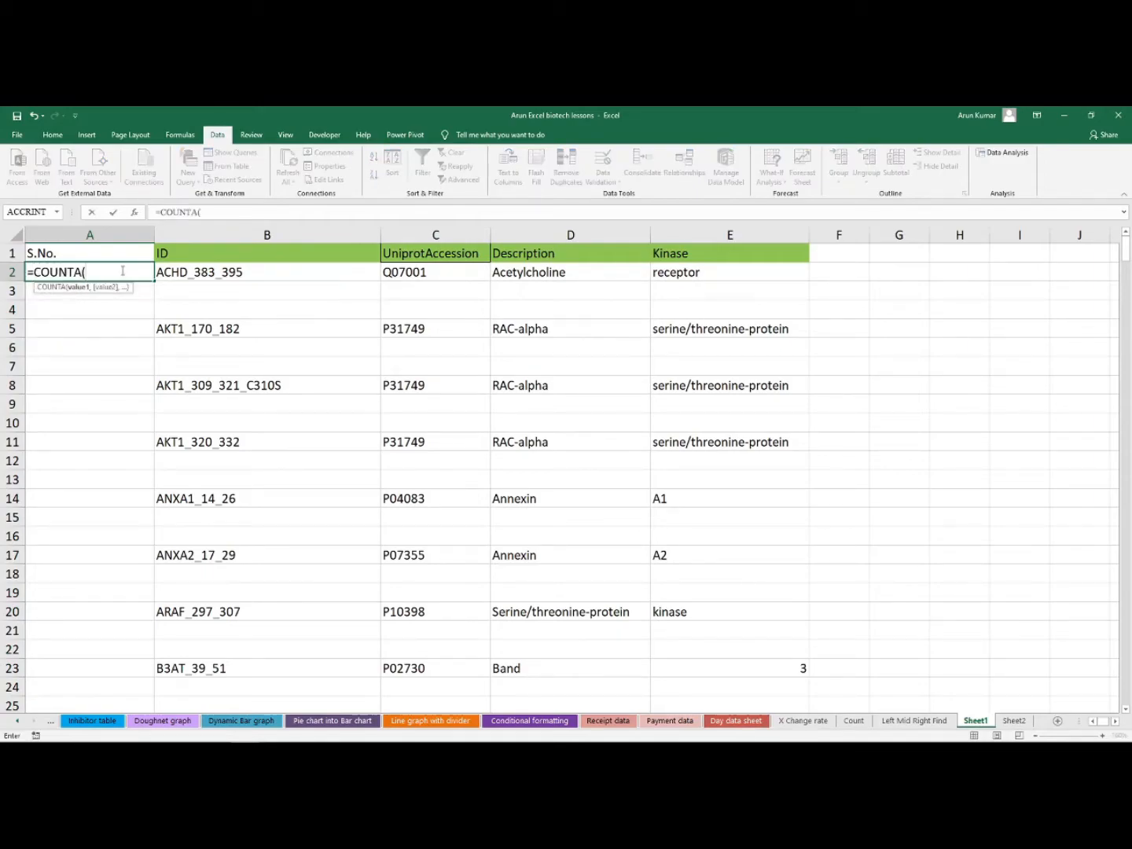
left_click(180, 273)
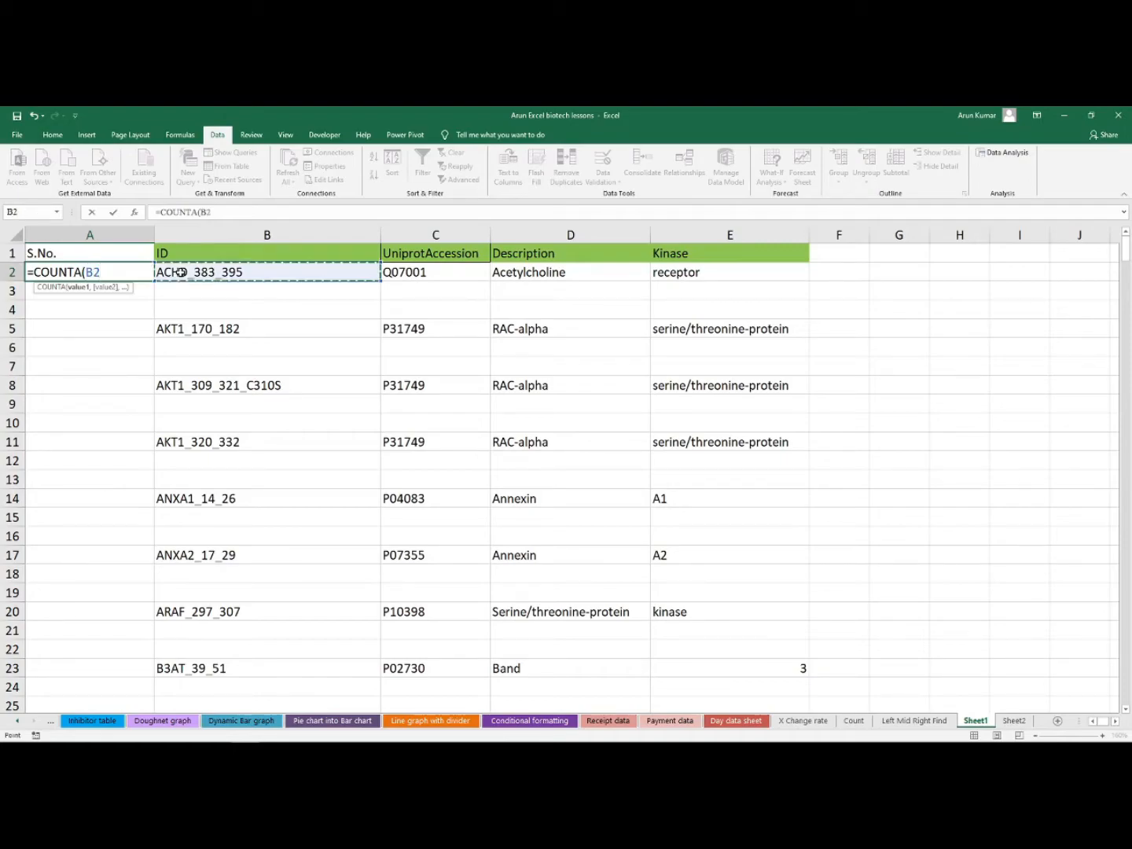
key("F8")
type(")")
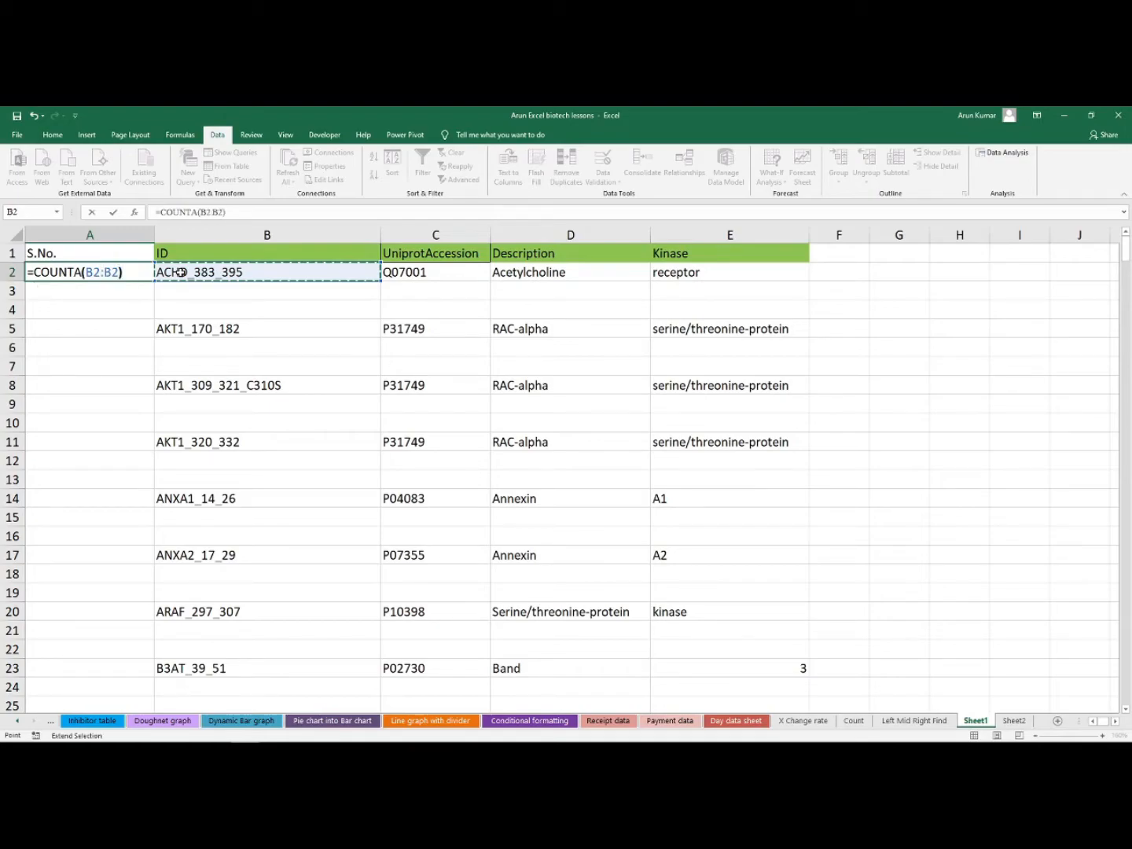
key("Return")
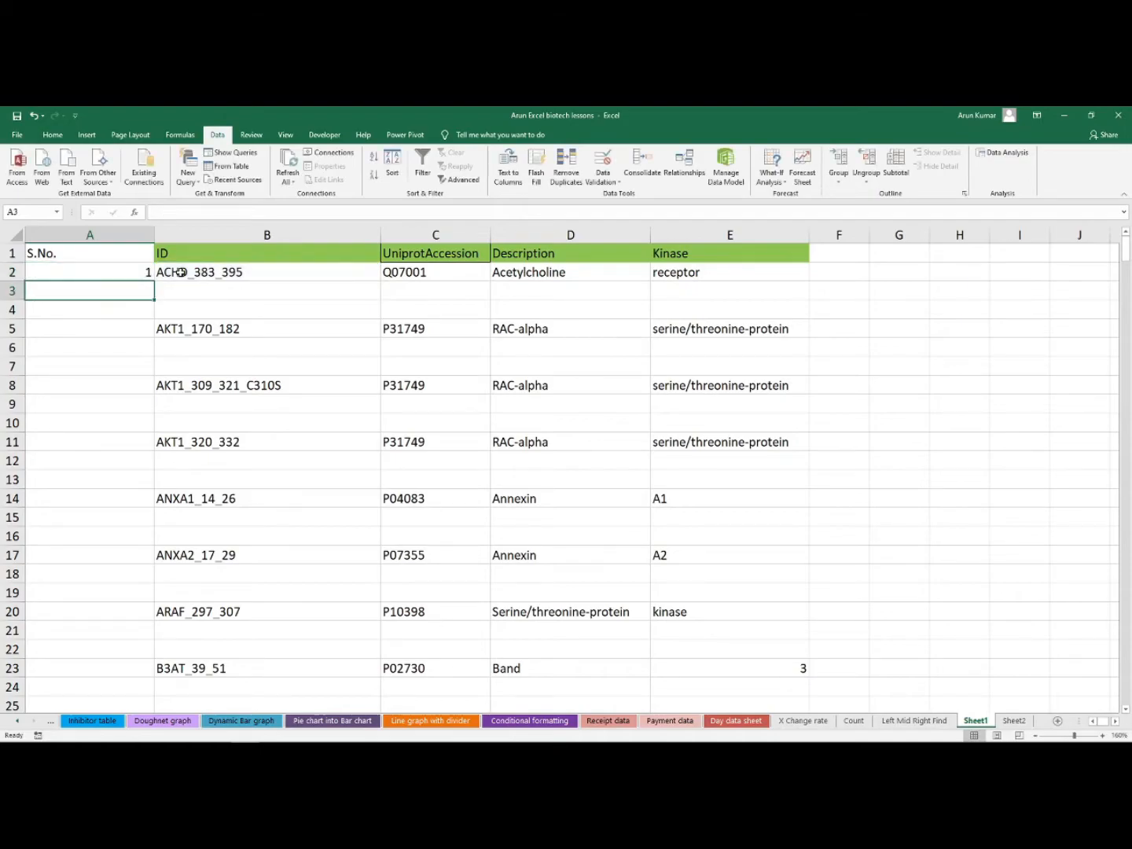
Fill the COUNTA formula from A2 down to A10 and check the results beside the first record's blank rows.
left_click(139, 273)
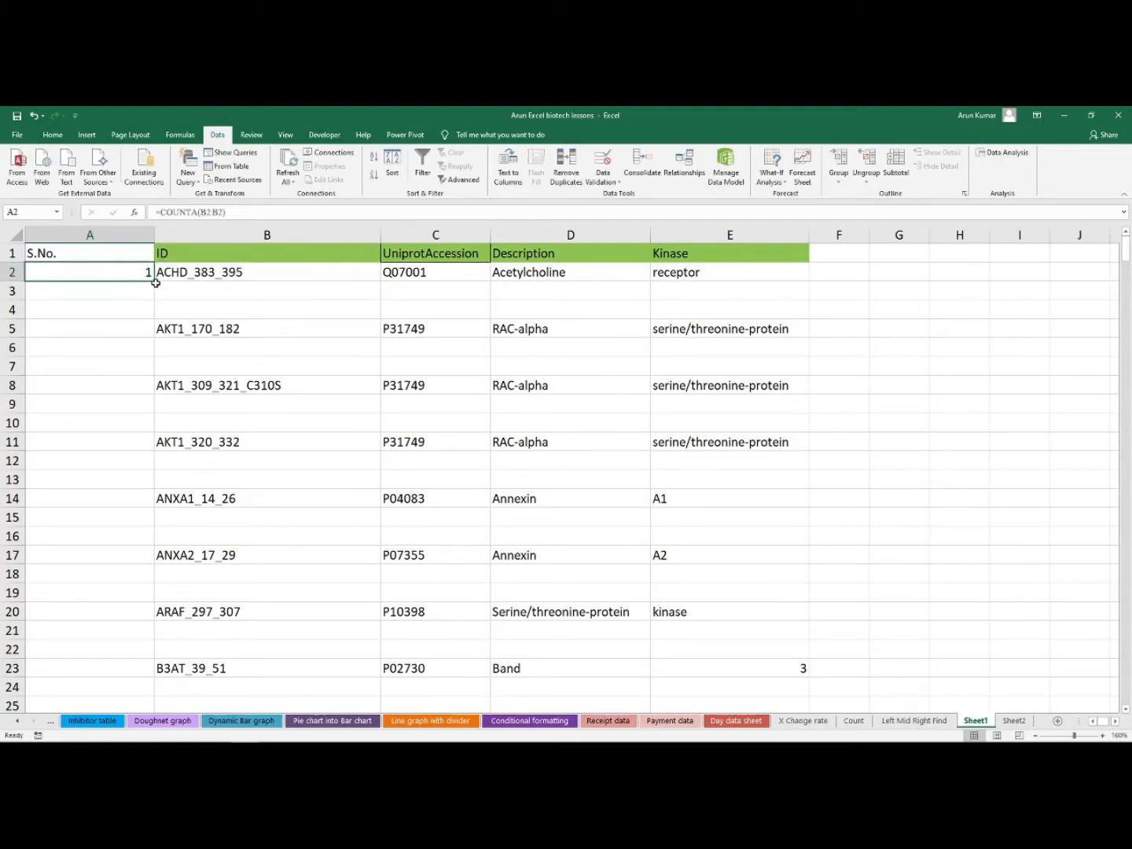
left_click_drag(154, 282, 147, 429)
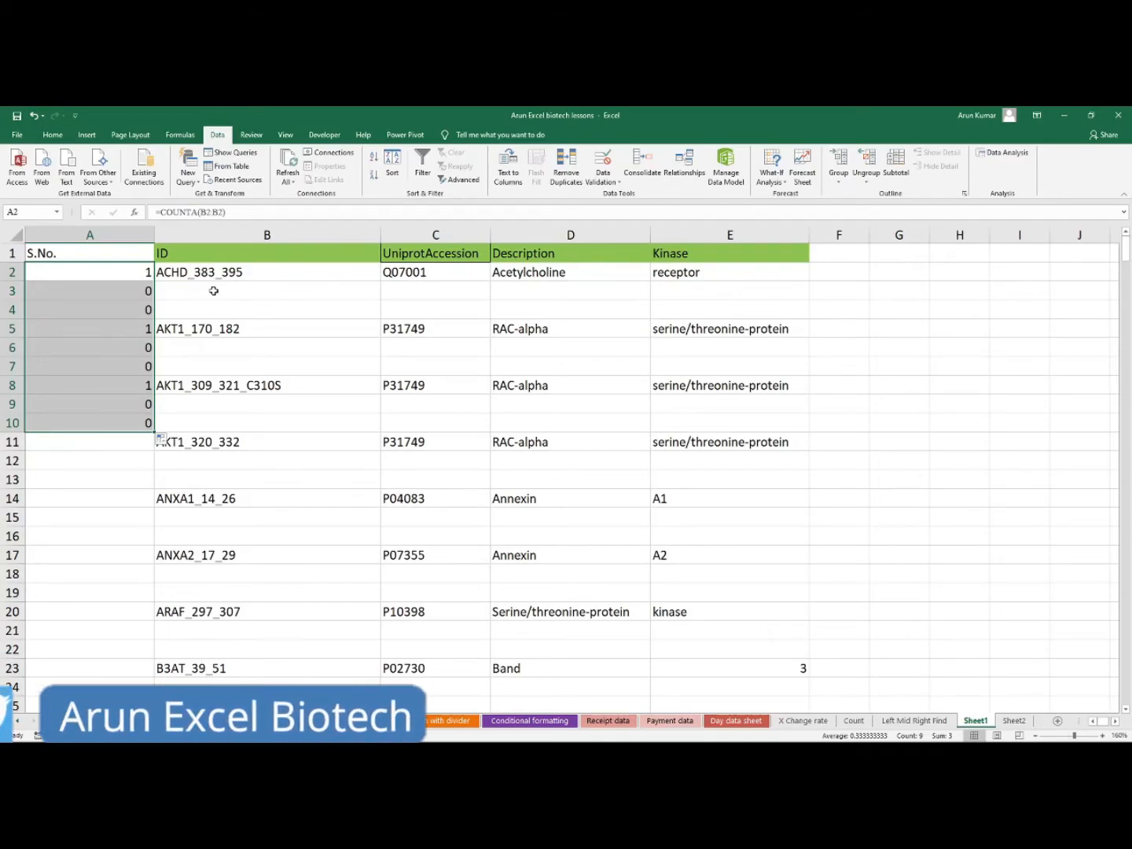
left_click_drag(129, 291, 132, 318)
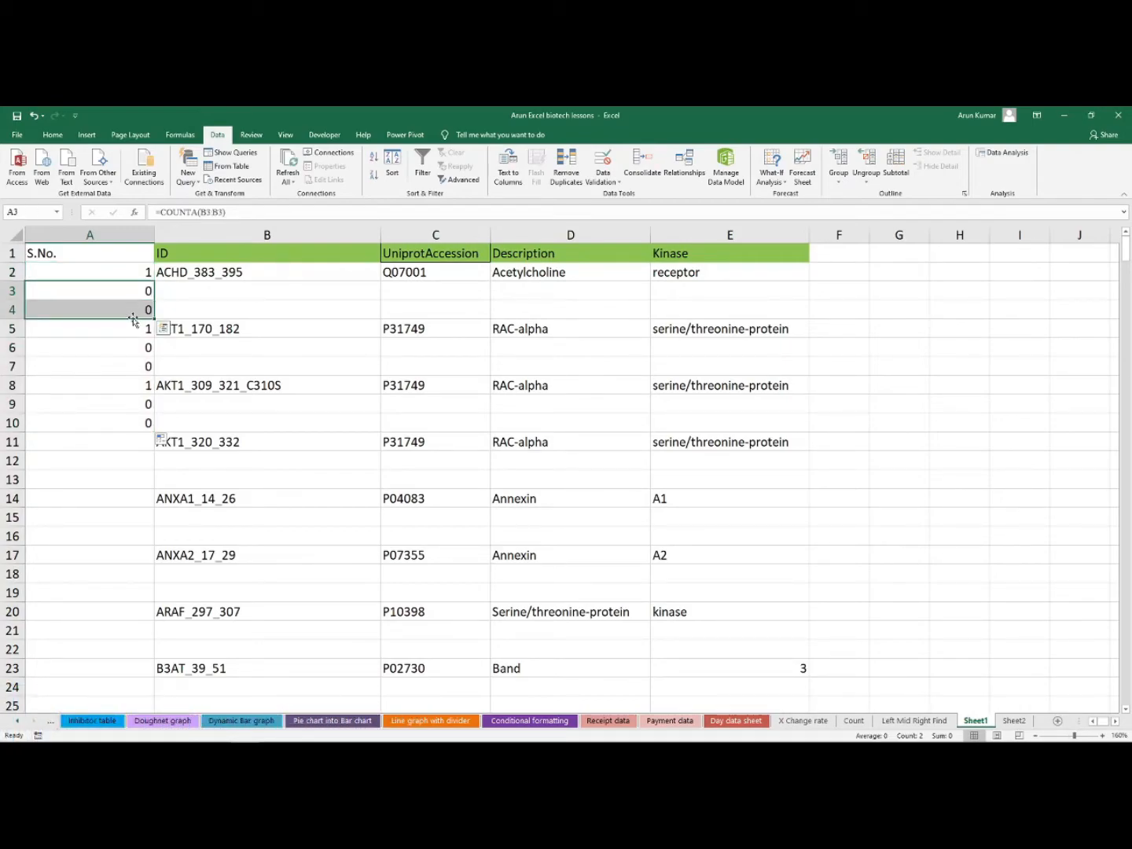
Make the range start absolute in A2's formula so that it reads =COUNTA($B$2:B2).
left_click(131, 274)
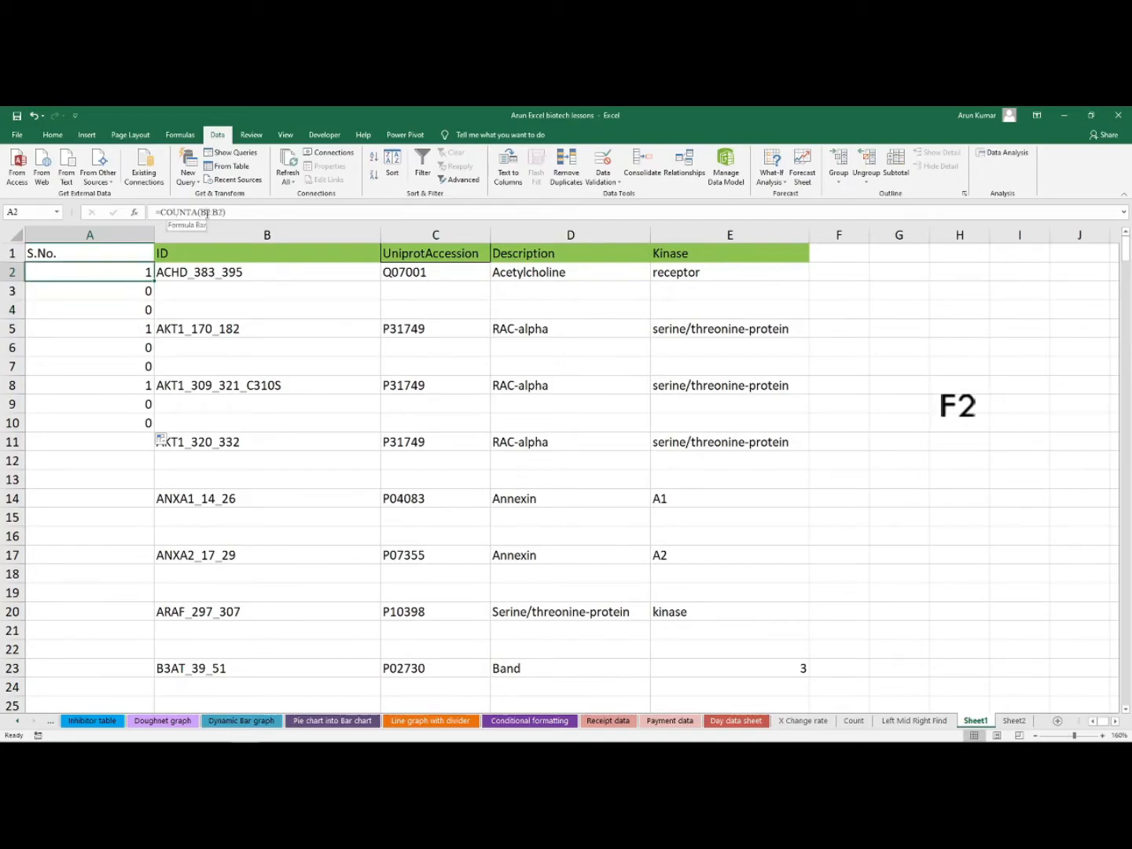
left_click(238, 213)
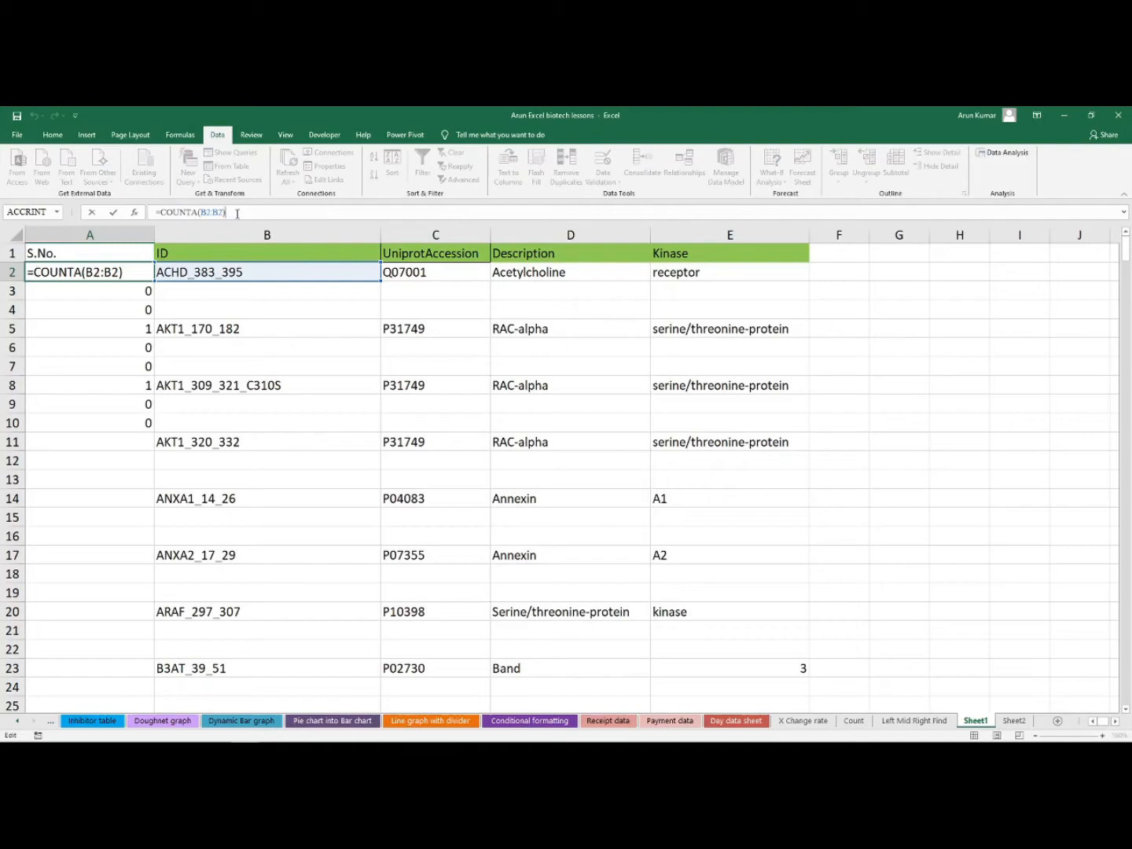
key("F2")
left_click(92, 272)
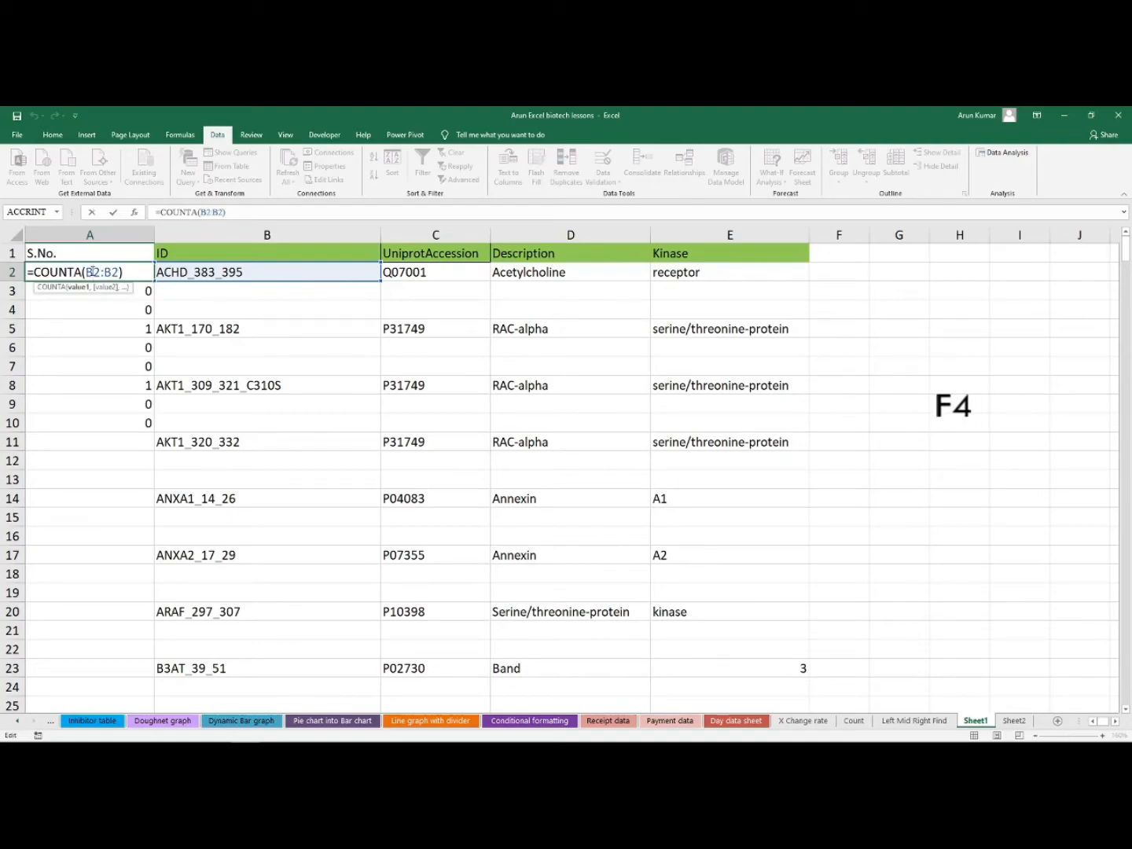
key("F4")
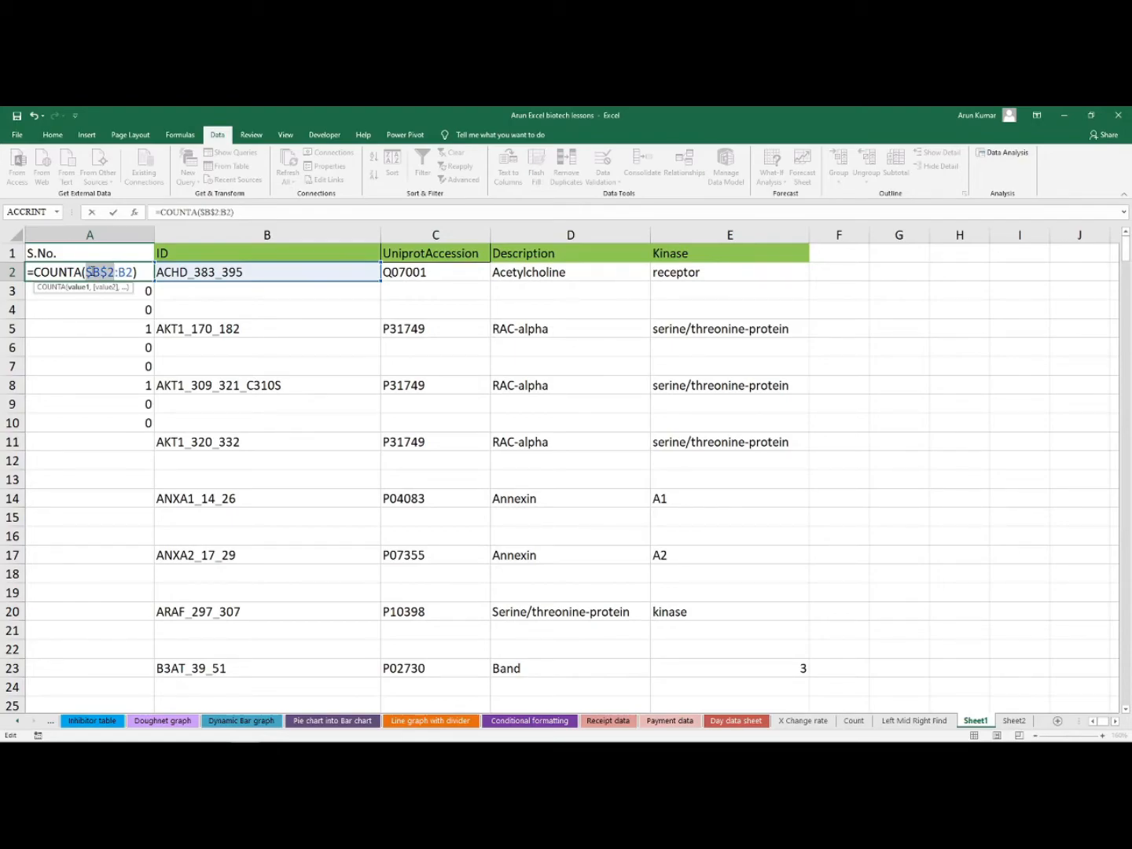
key("Return")
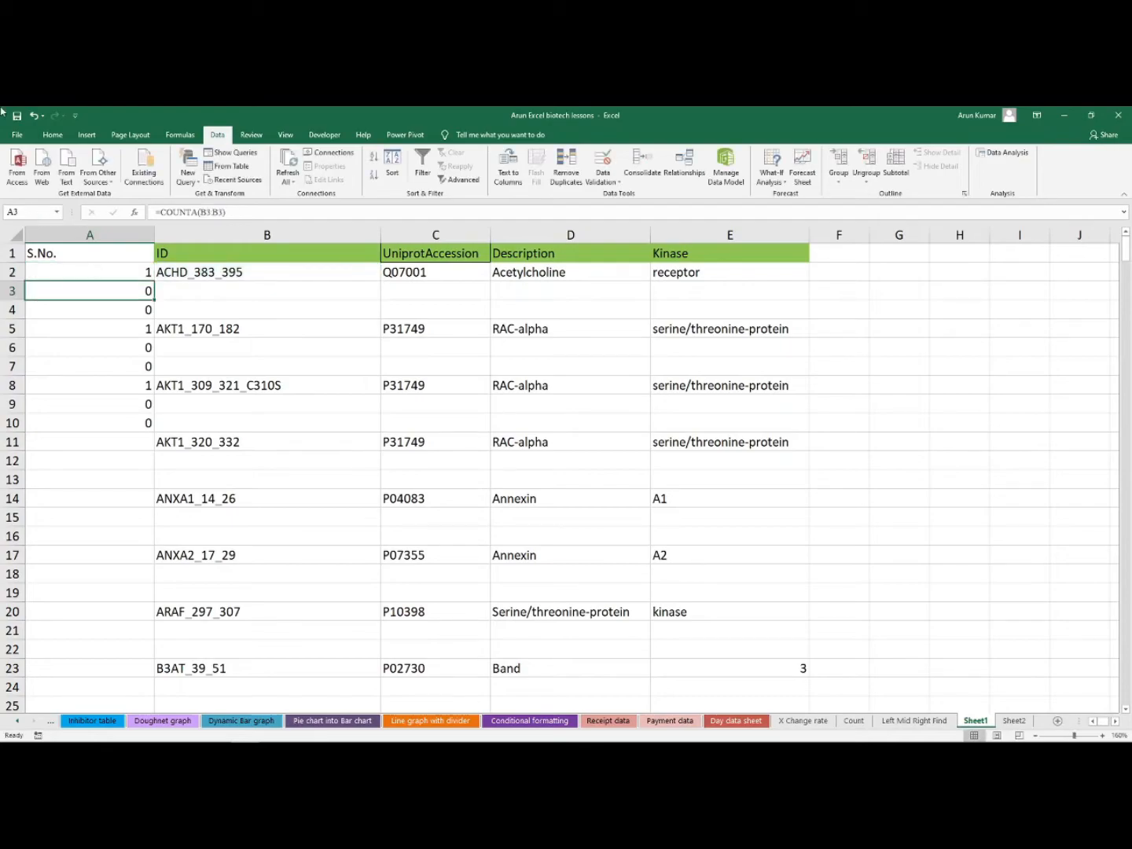
Fill A2's COUNTA formula with the absolute range start down to A10 and compare the numbers with the IDs in column B.
left_click(141, 275)
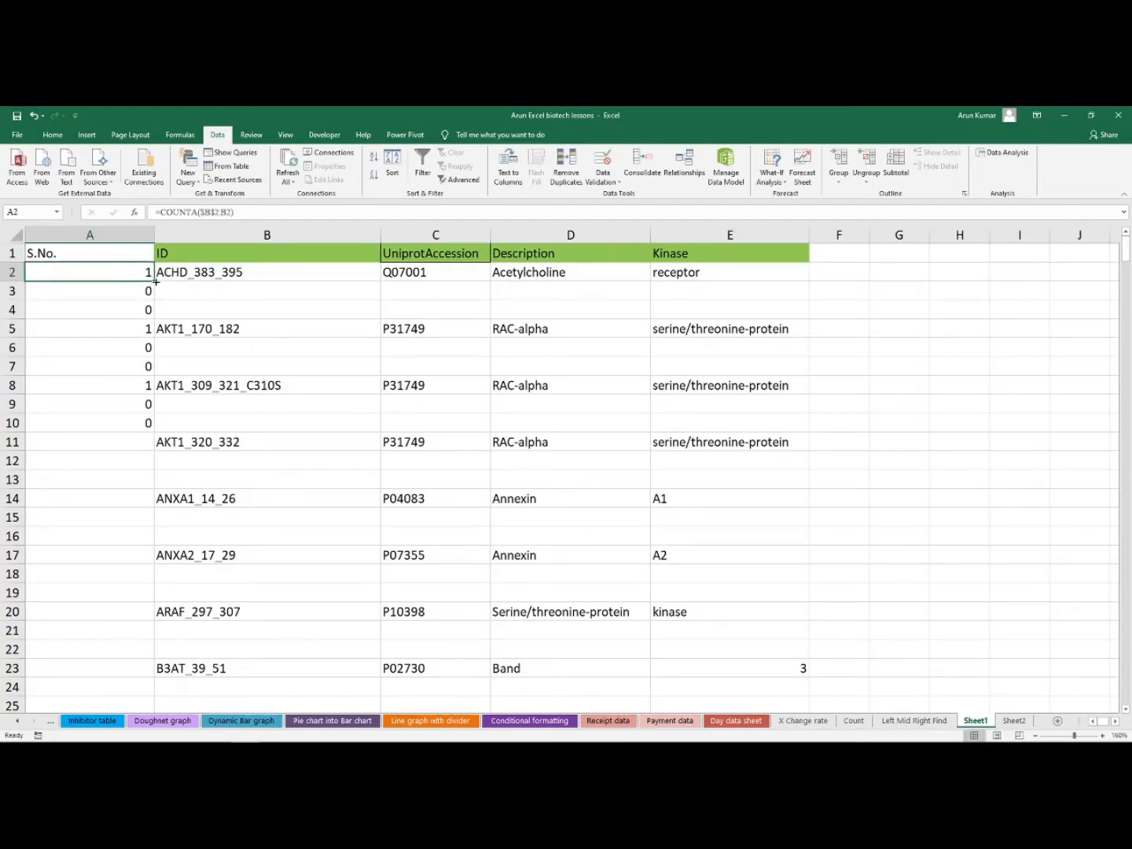
left_click_drag(154, 281, 149, 434)
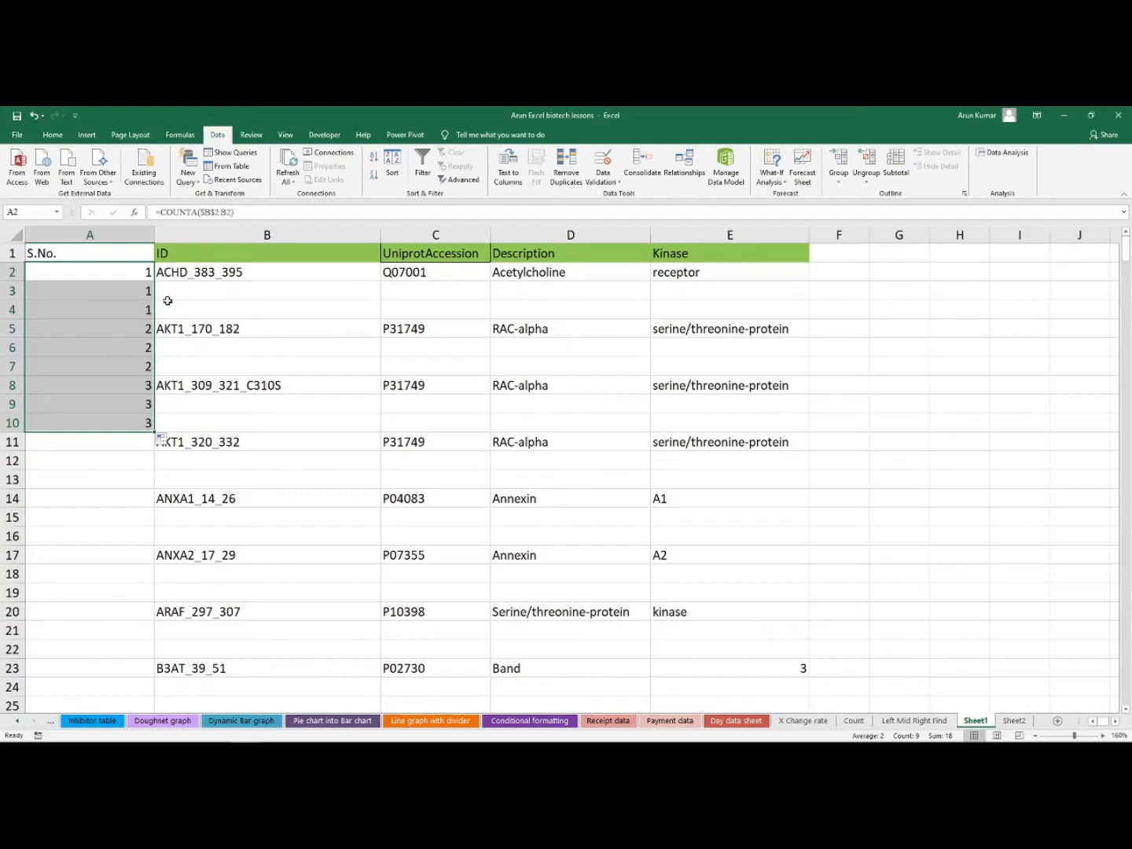
left_click_drag(149, 277, 201, 274)
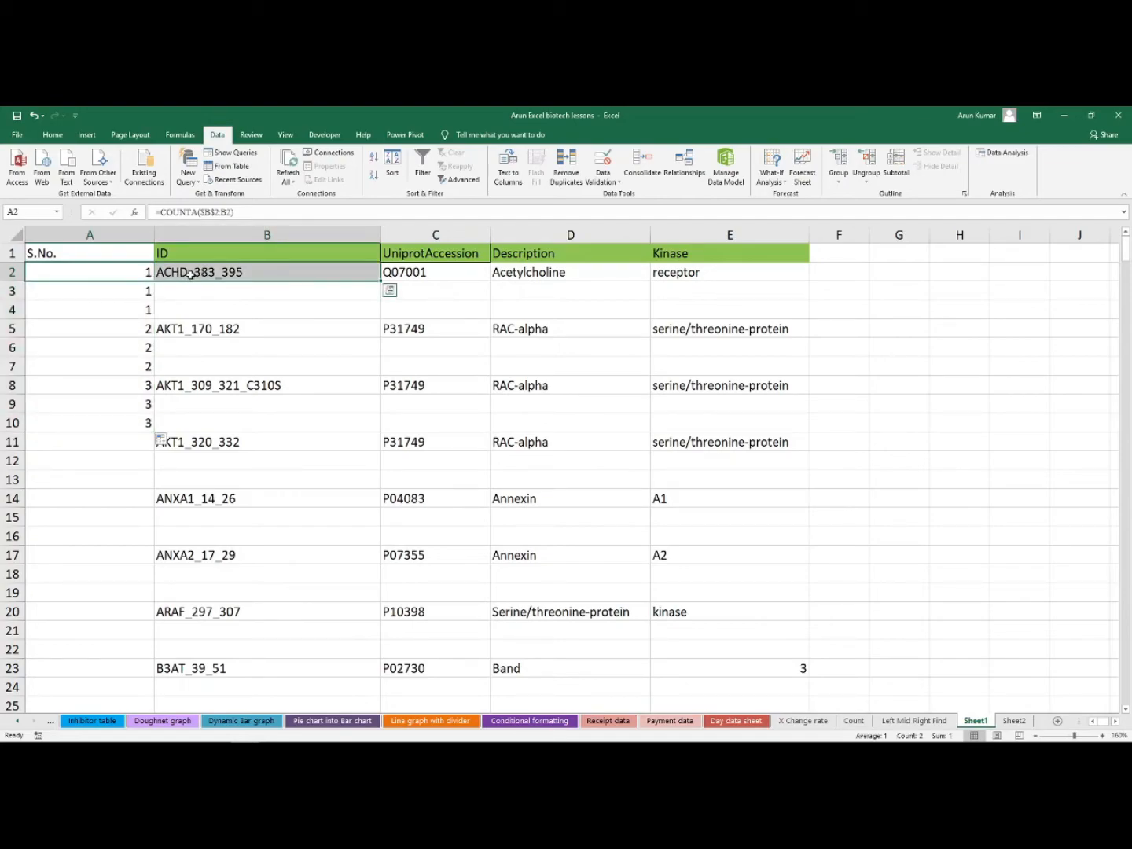
left_click_drag(191, 273, 187, 397)
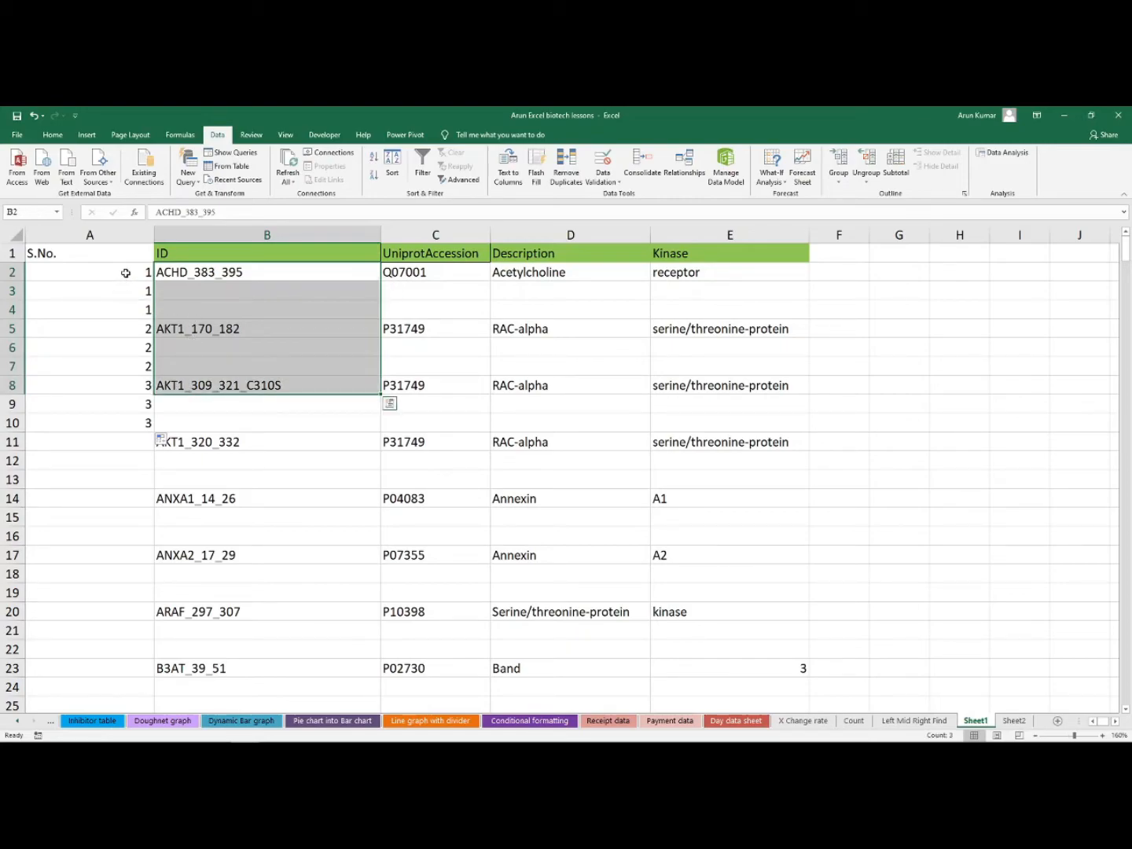
left_click_drag(126, 272, 140, 424)
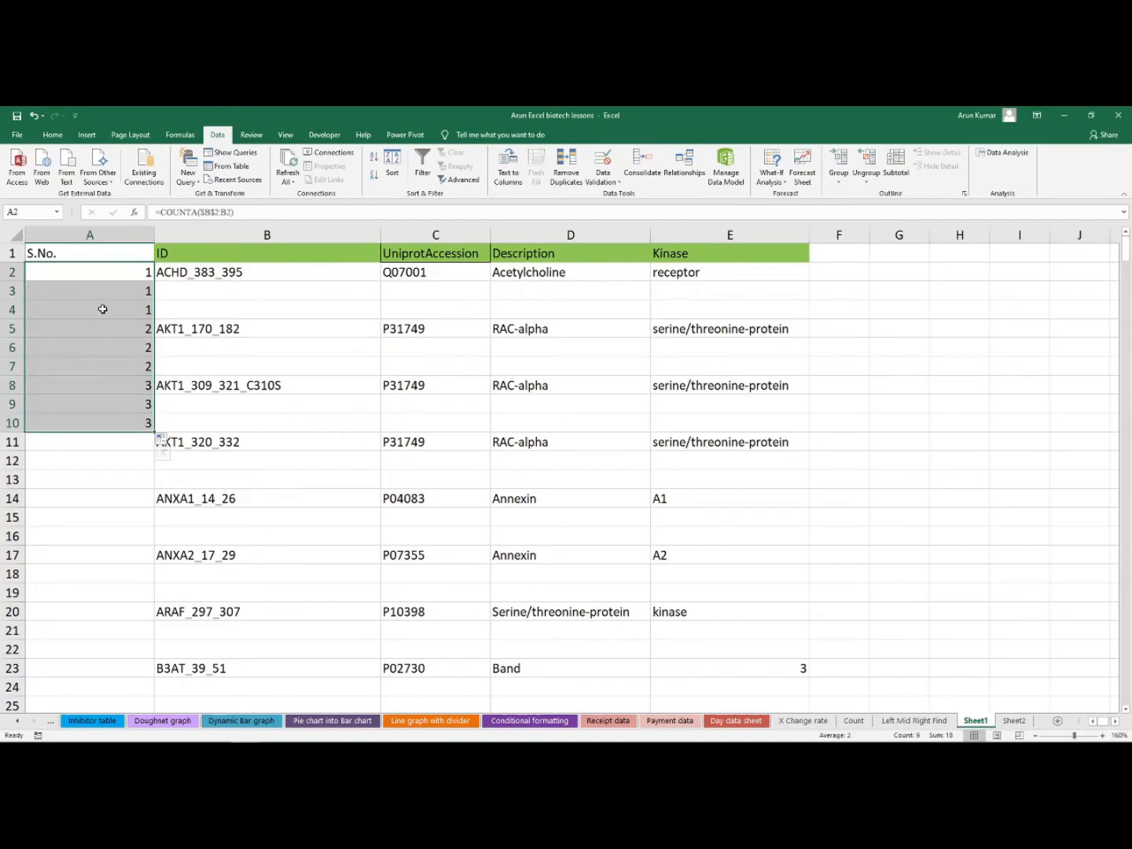
Clear the repeated serial numbers in A3:A4 beside the first record's blank rows.
left_click_drag(121, 268, 131, 308)
key("Delete")
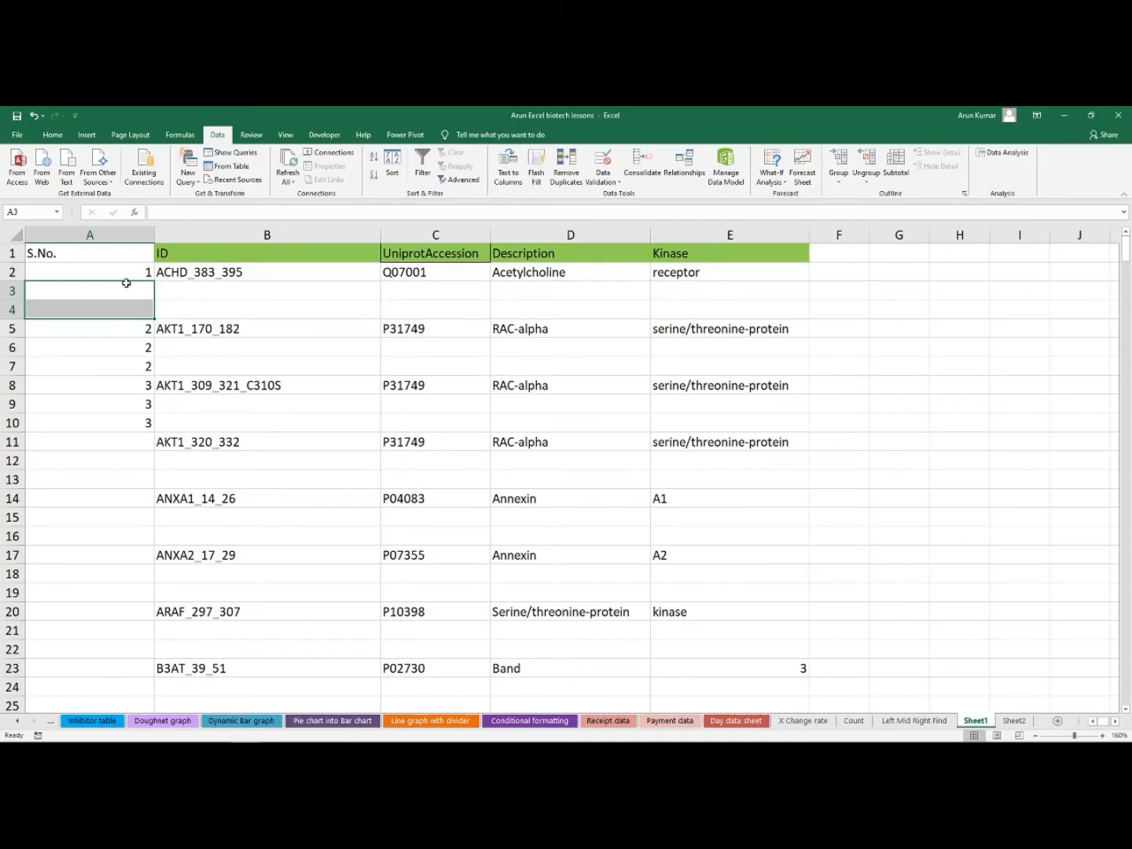
left_click_drag(135, 344, 140, 366)
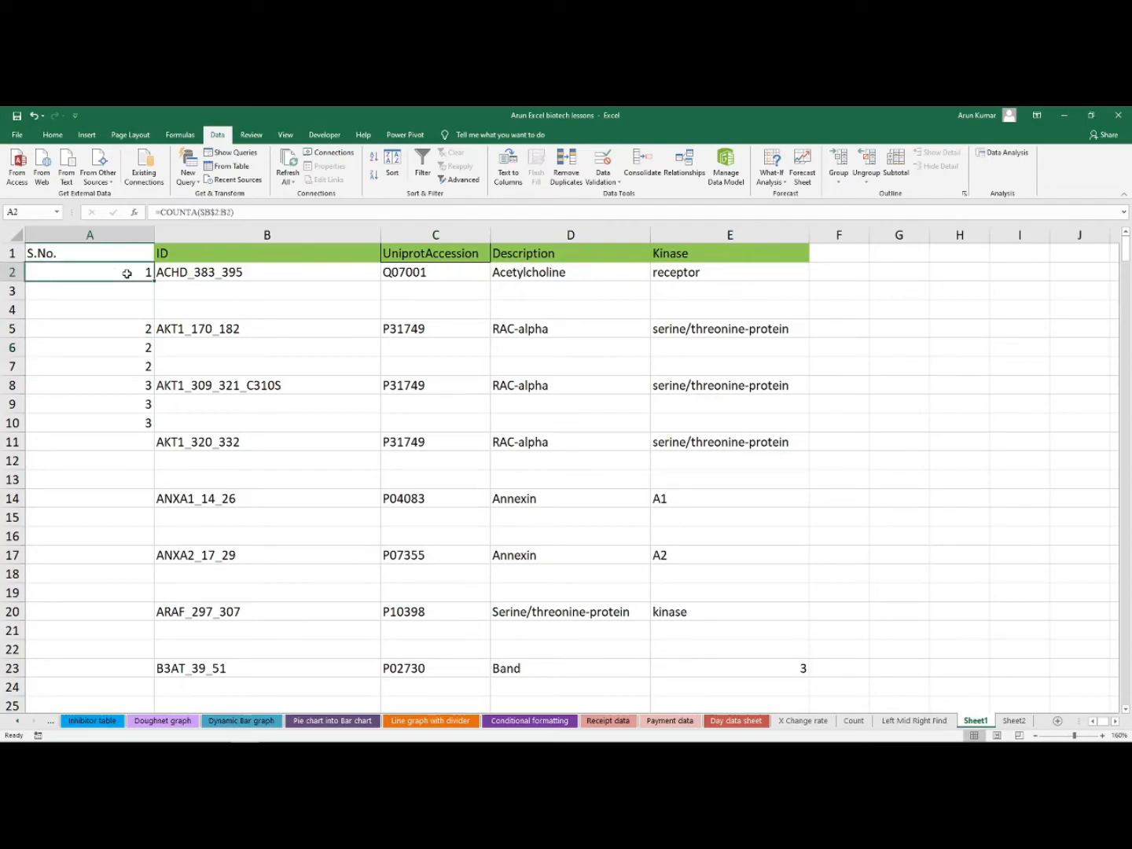
Wrap A2's formula in an IF test for a blank ID so that it reads =IF(B2="","",COUNTA($B$2:B2)).
left_click(160, 213)
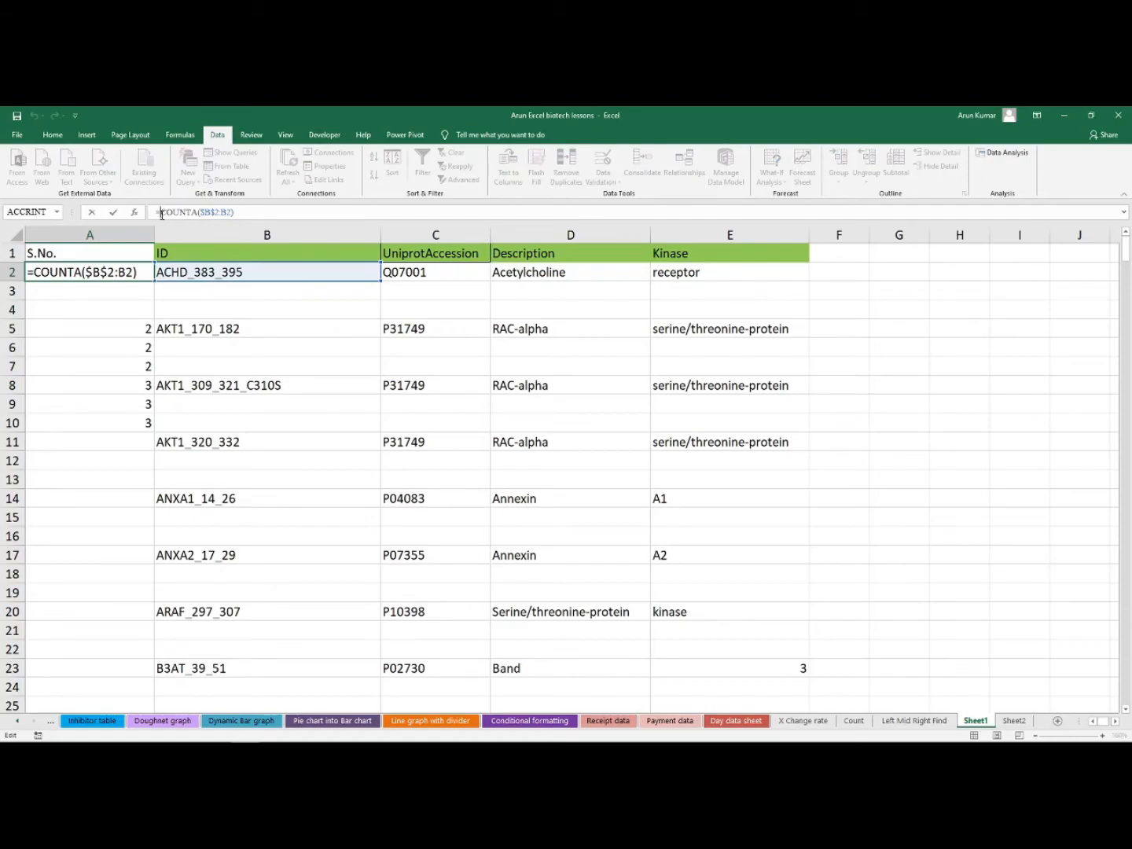
type("IF(")
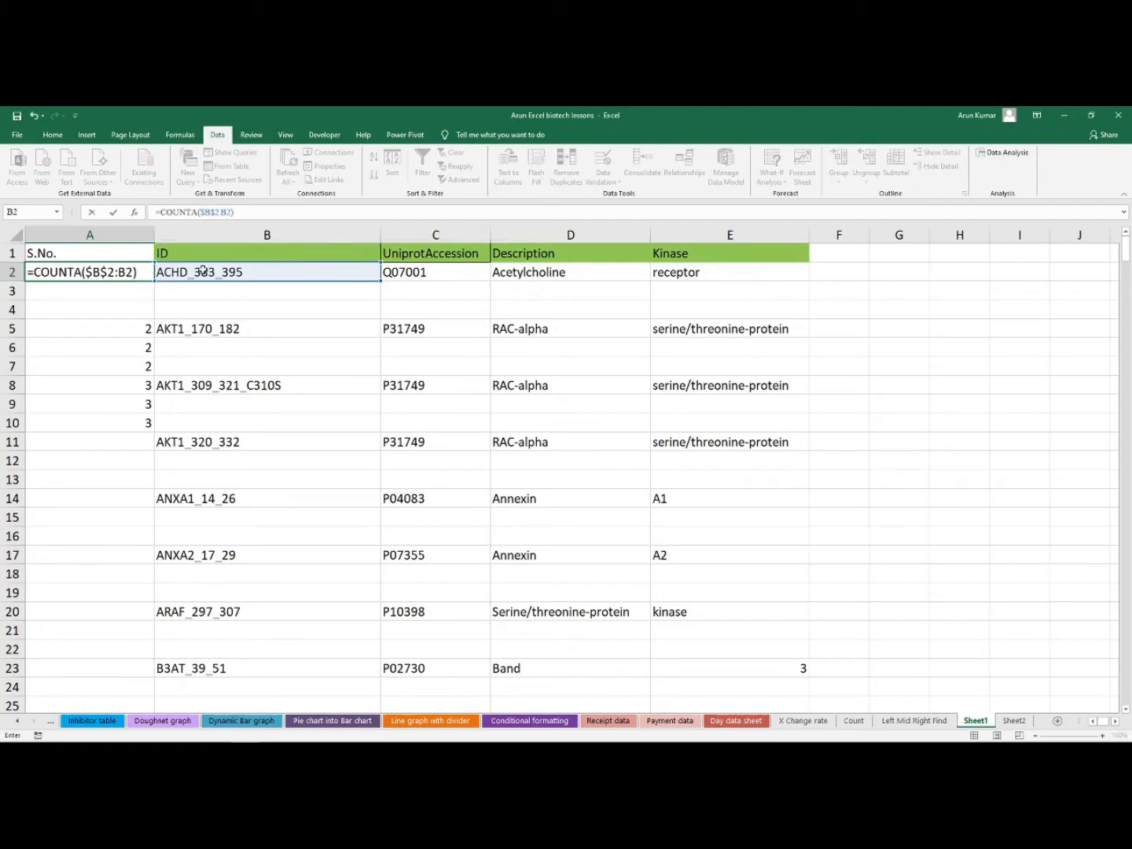
type("IF(")
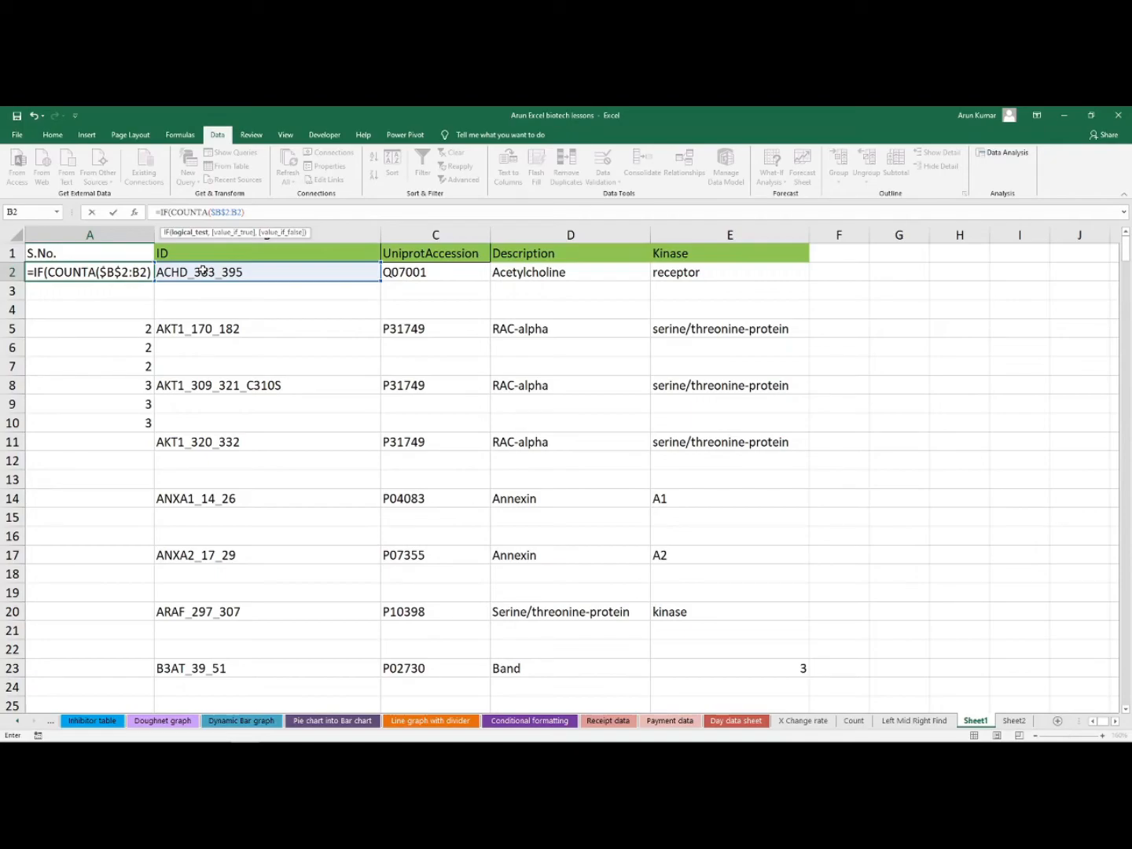
left_click(202, 271)
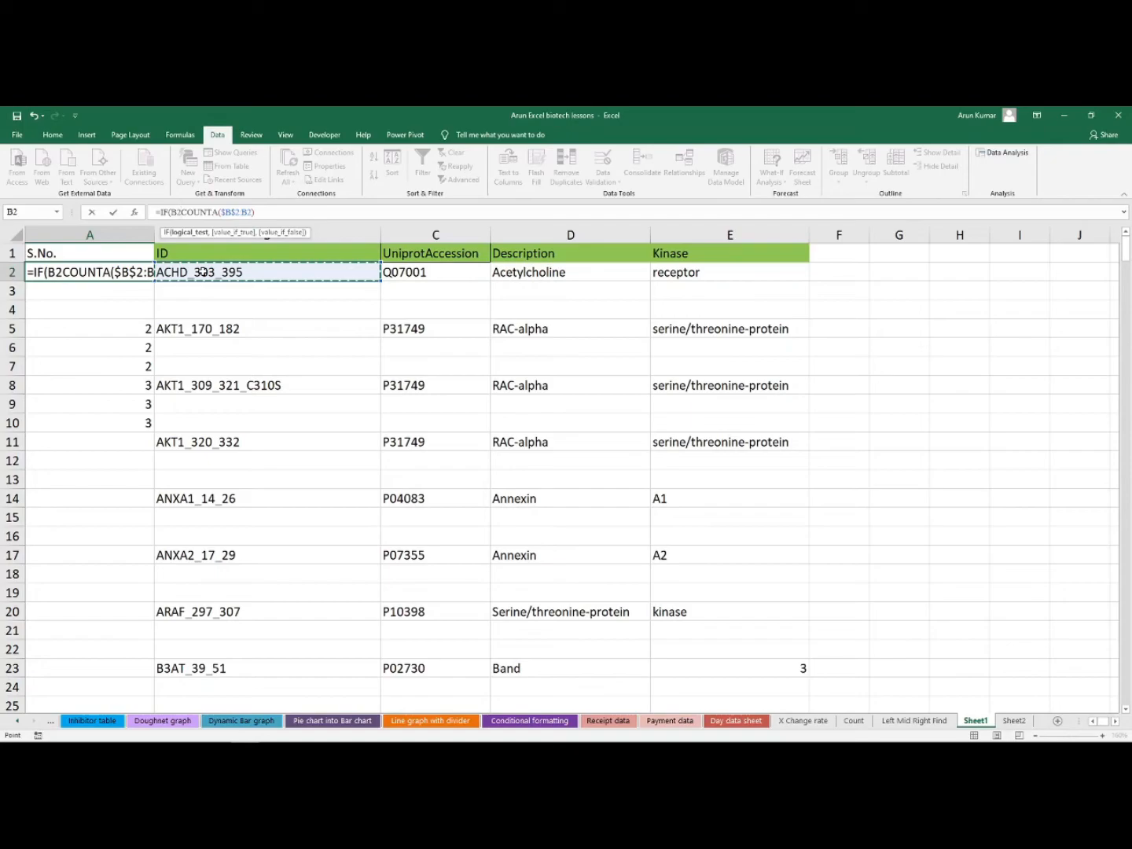
type("=")
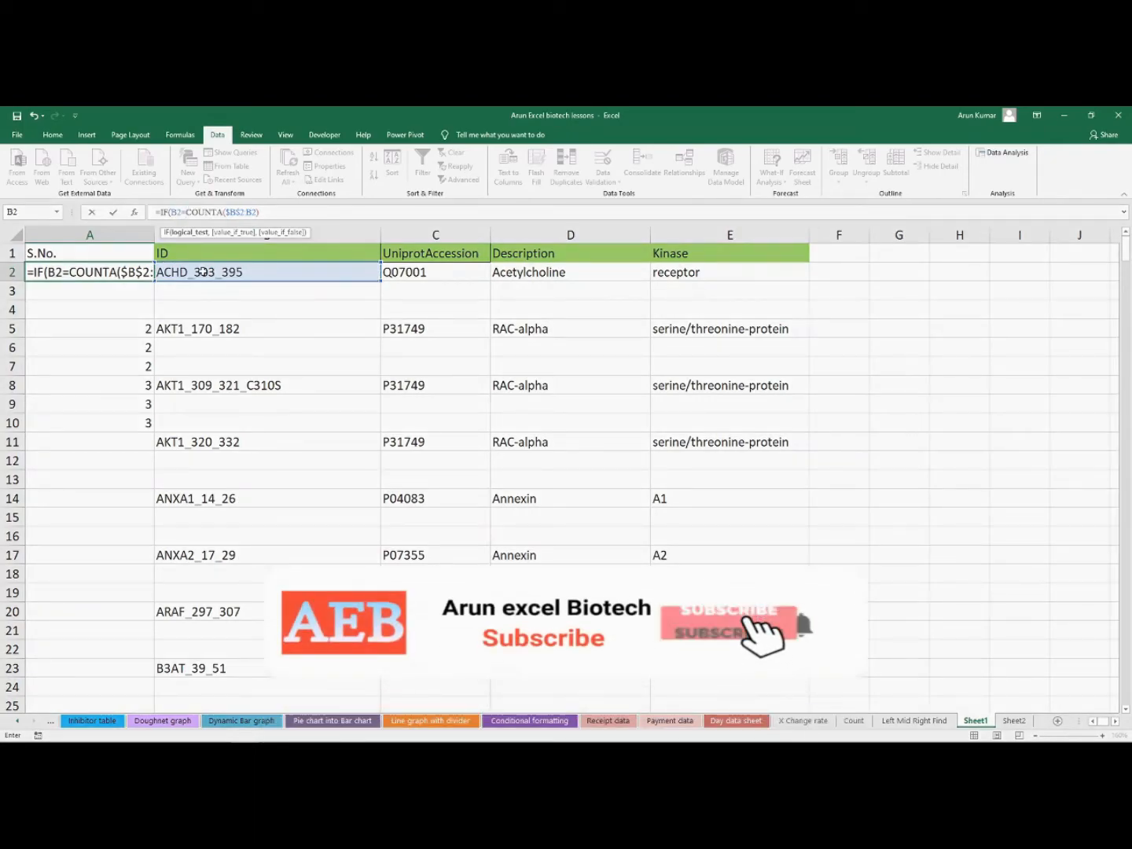
type("\"\"")
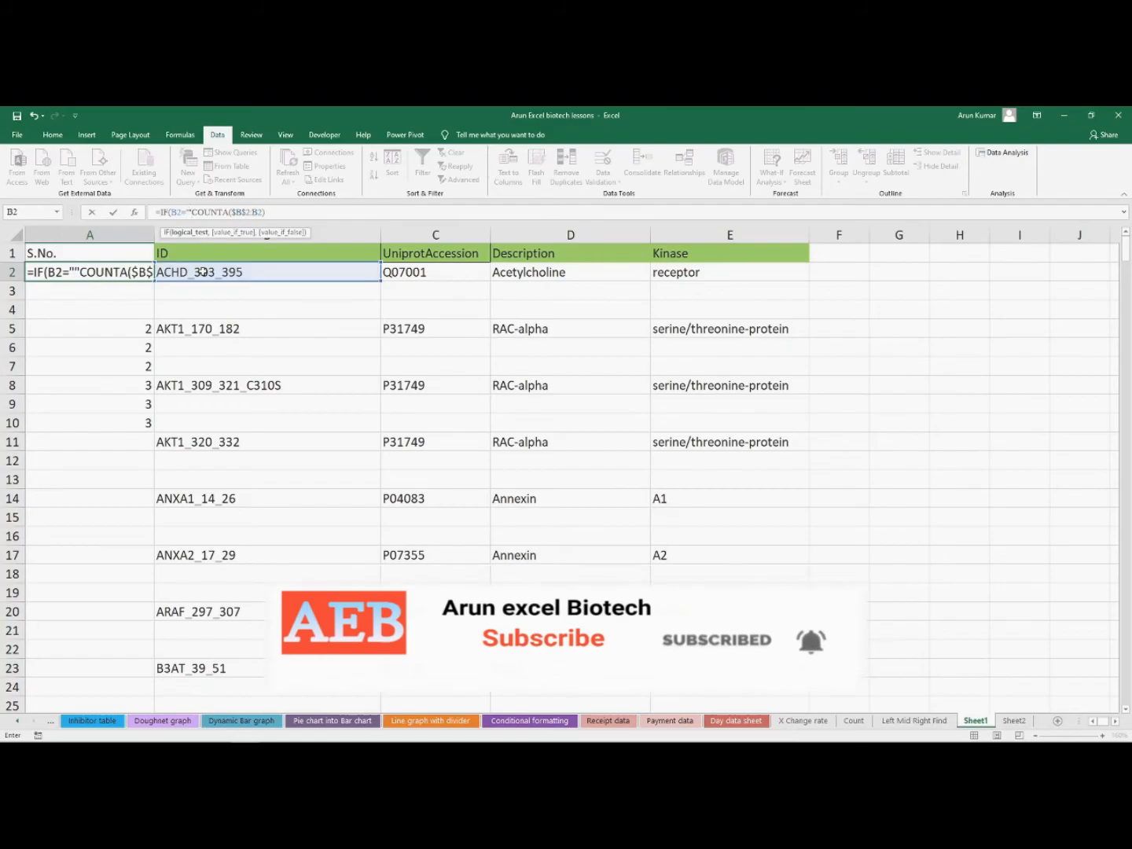
type(",")
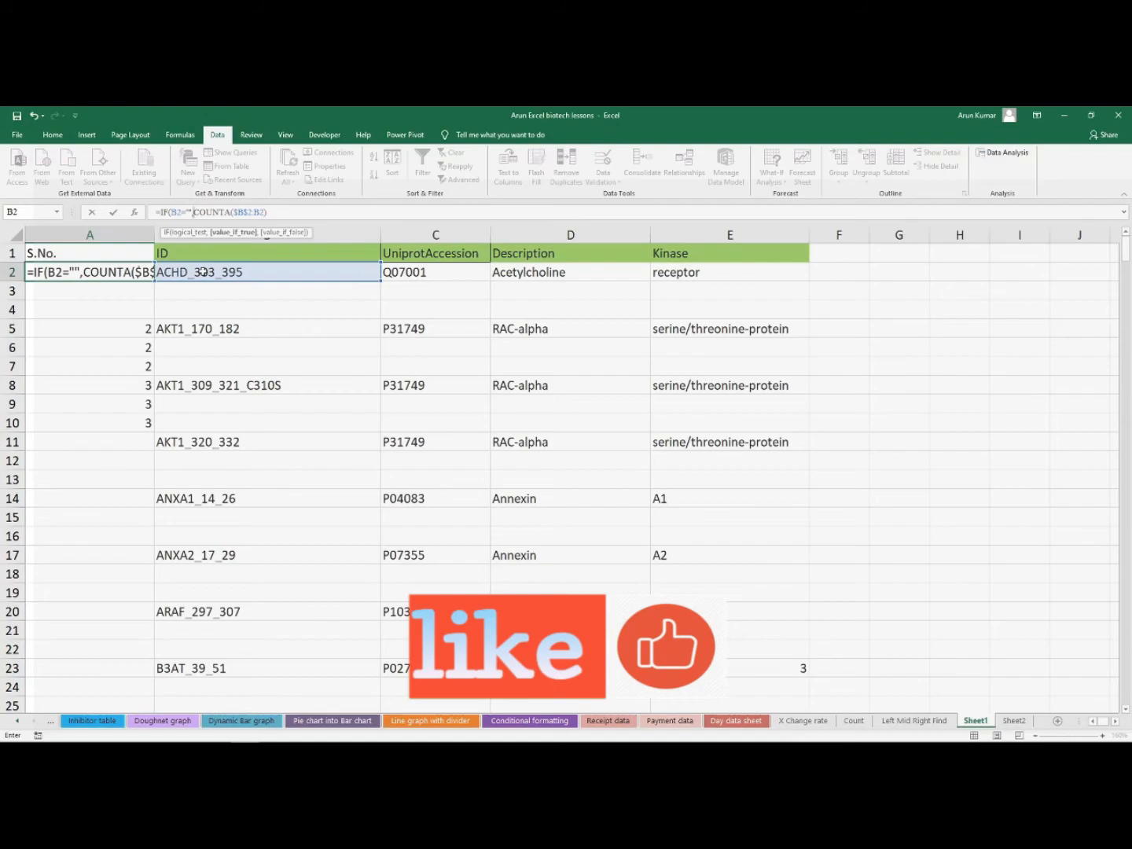
type("\"\",")
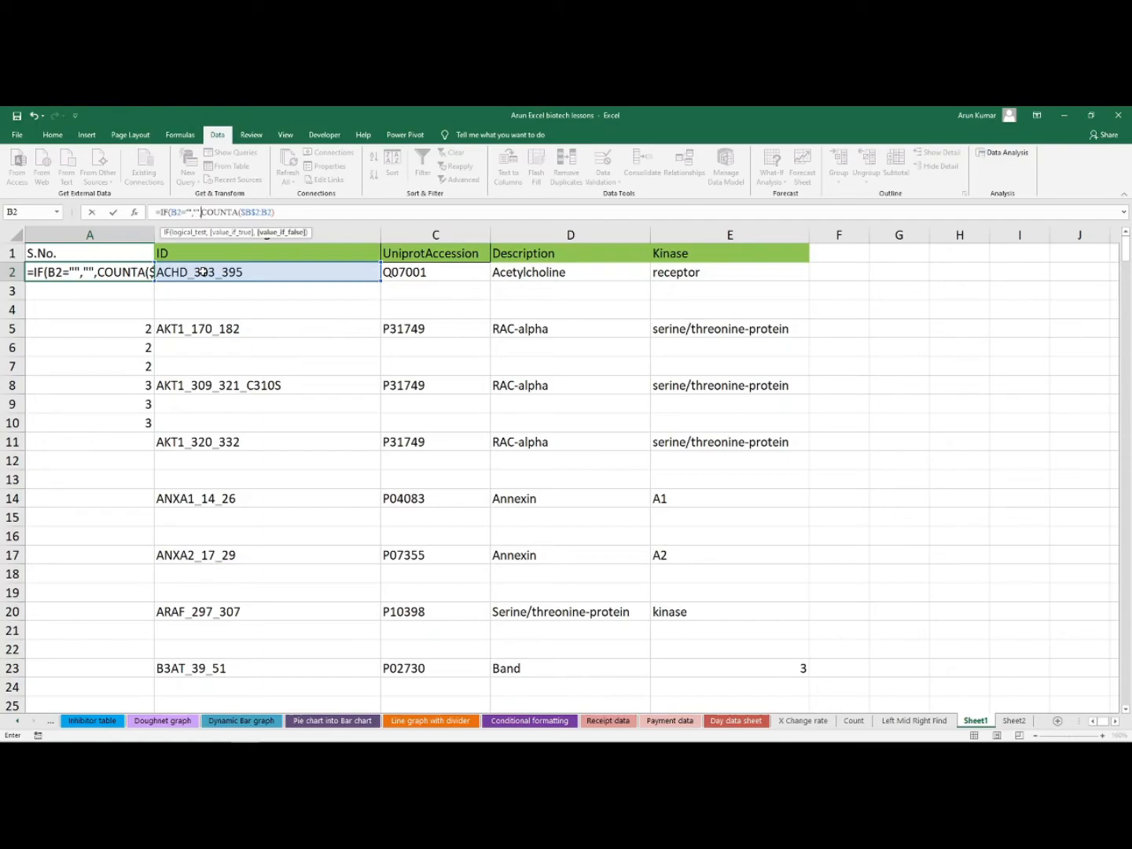
key("End")
left_click(294, 210)
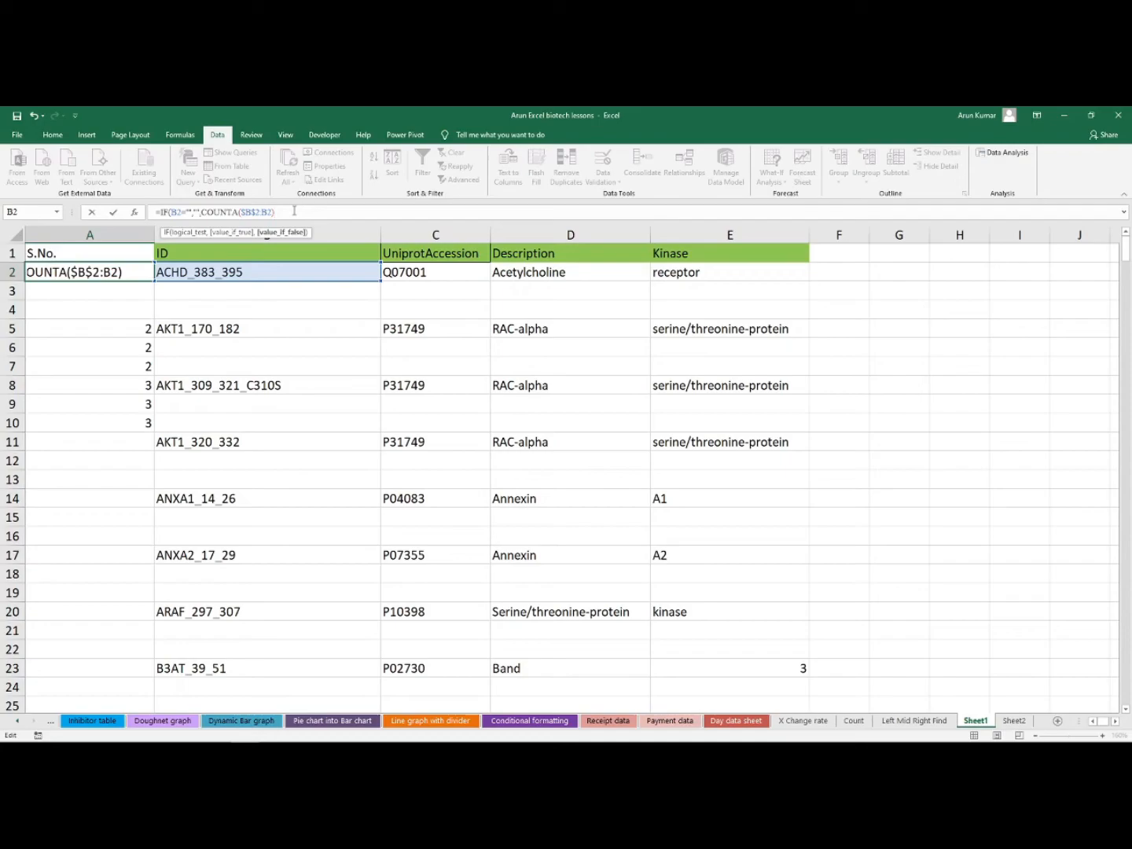
type(")")
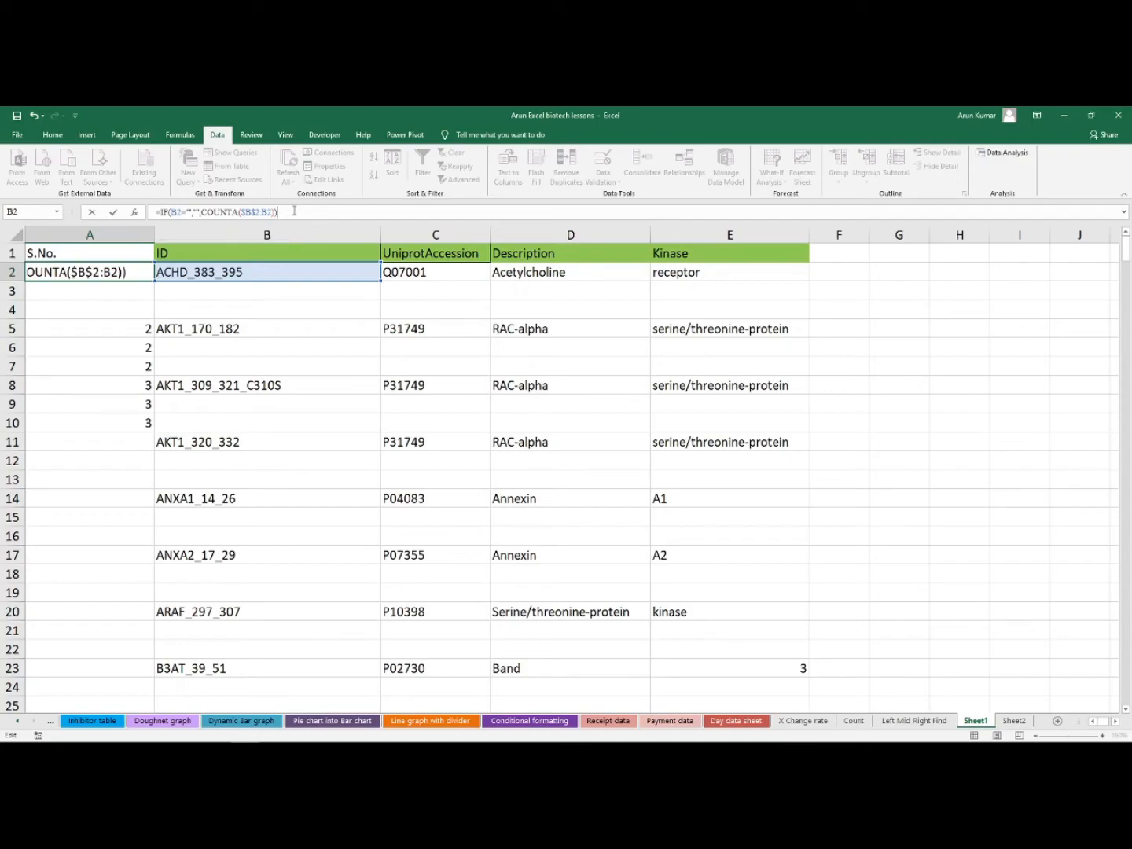
key("Return")
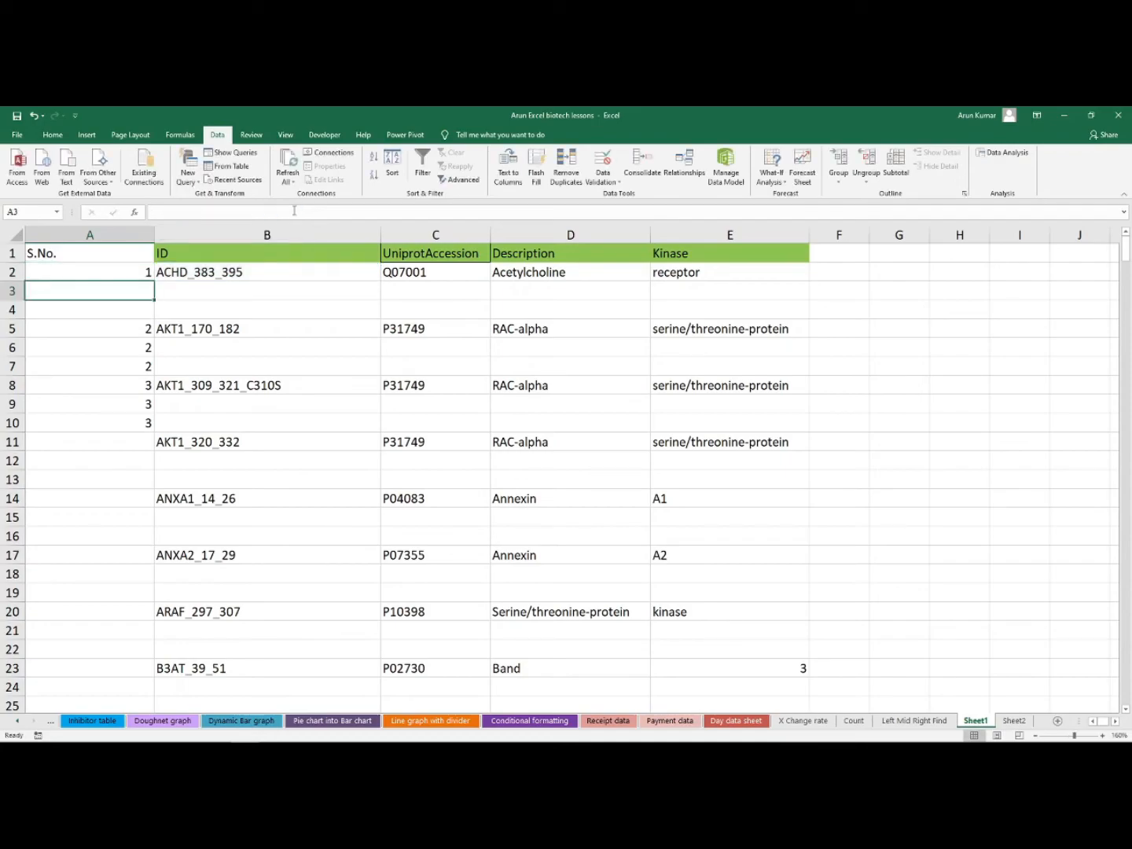
Fill the IF formula from A2 to A7 as a trial, and extend it from A2 down to A434 beside the last record.
left_click(149, 271)
left_click_drag(154, 285, 154, 380)
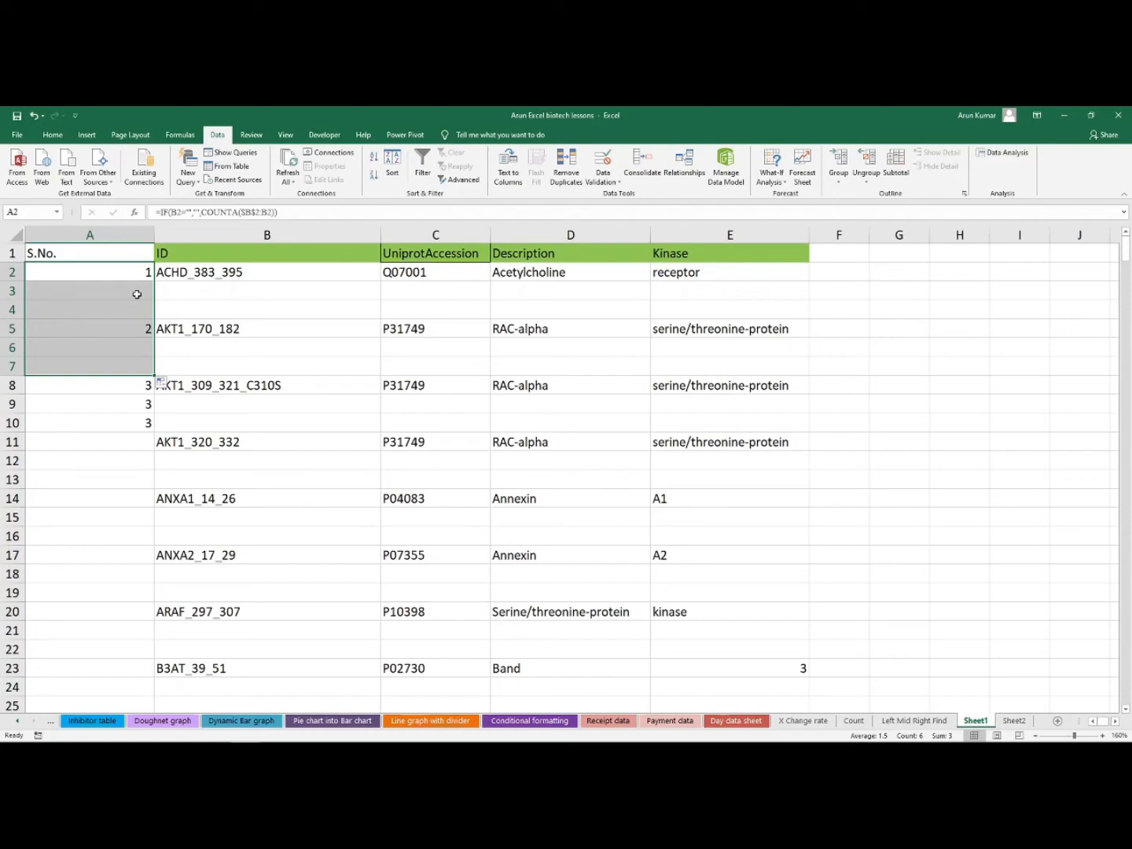
left_click(225, 294)
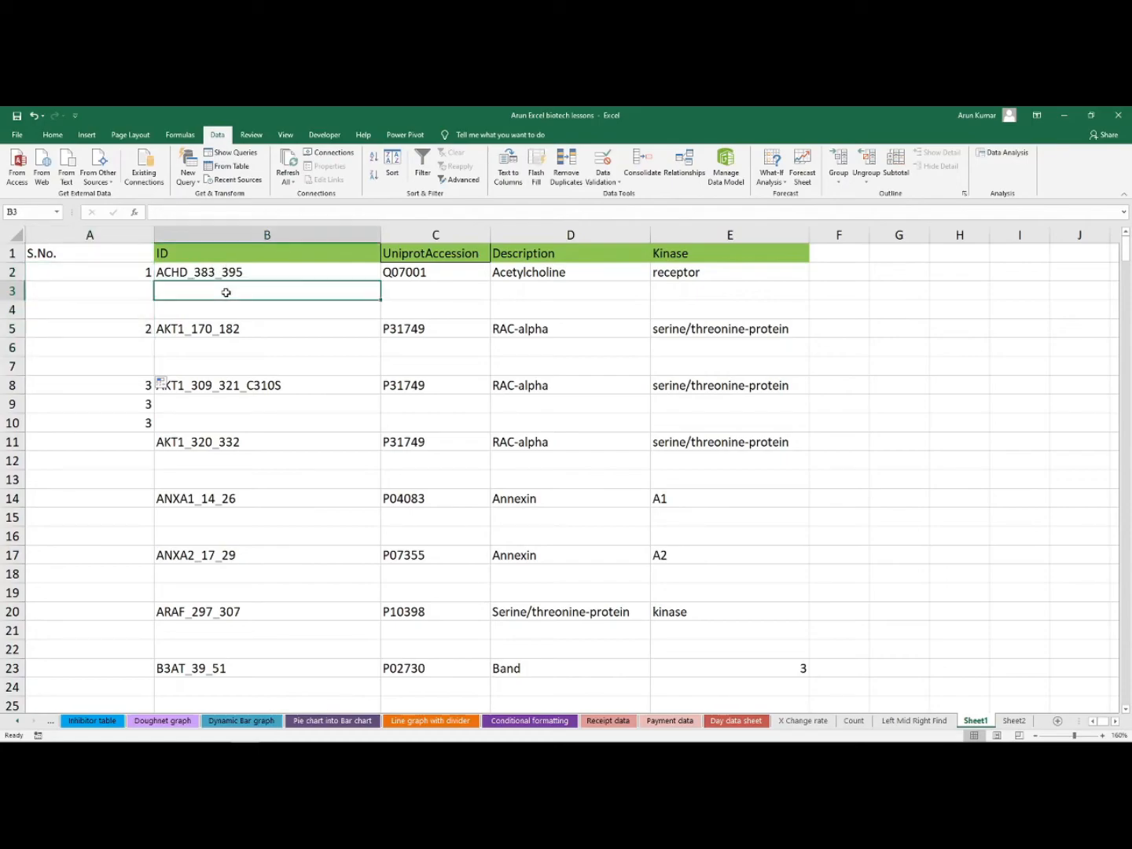
left_click(125, 294)
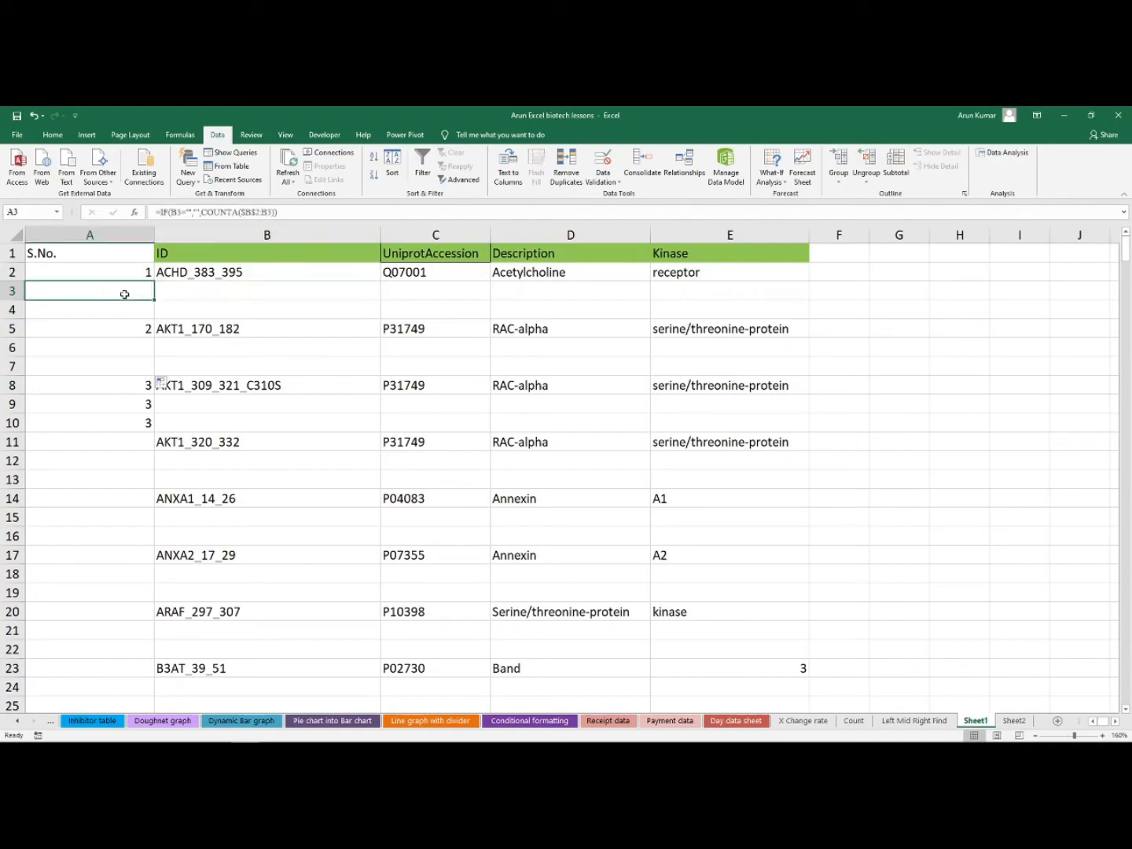
left_click(135, 275)
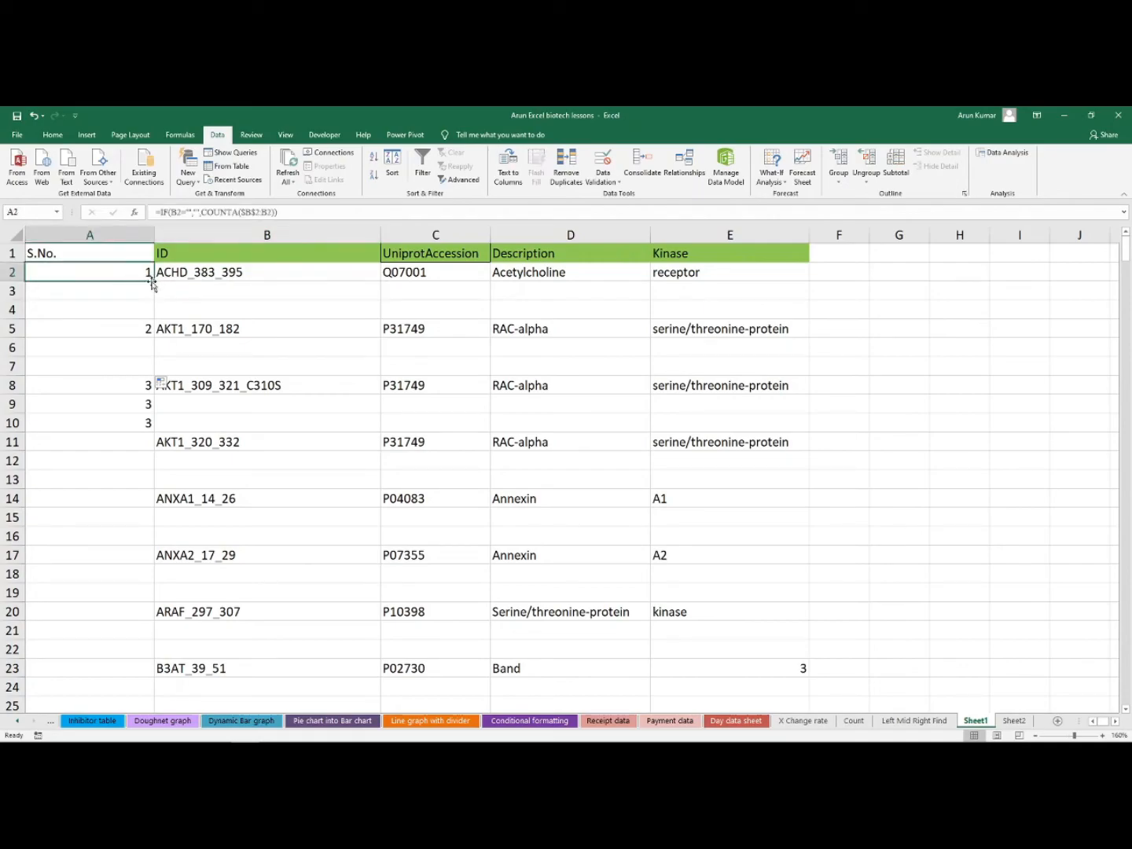
left_click_drag(155, 283, 130, 626)
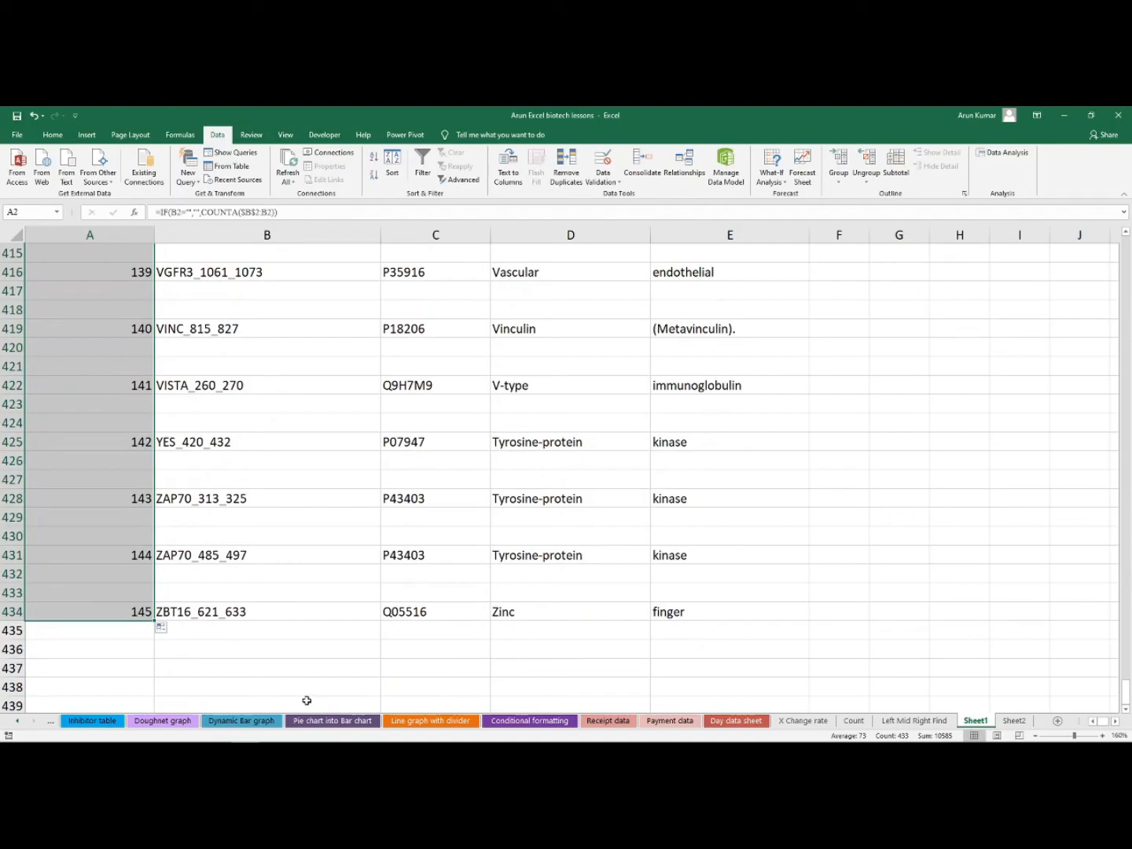